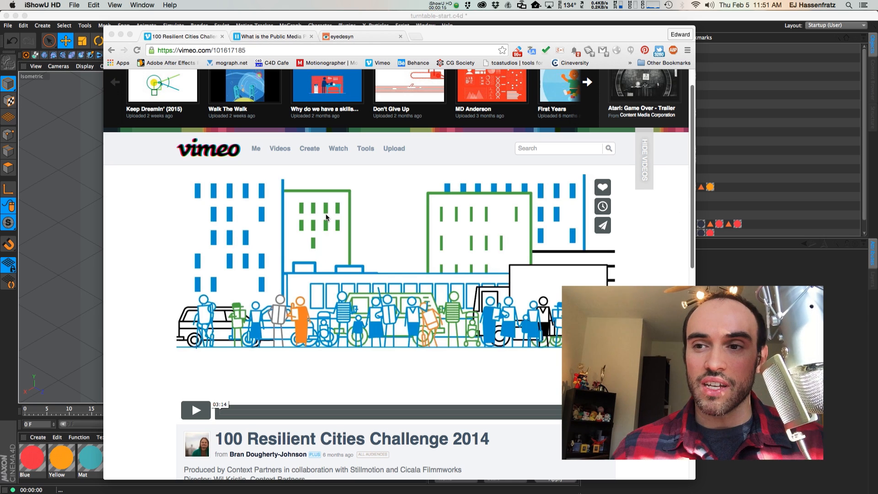
Step: Play the "100 Resilient Cities Challenge 2014" video and skip ahead to about 00:53 to examine its line-art style
scroll(326, 213, down, 1)
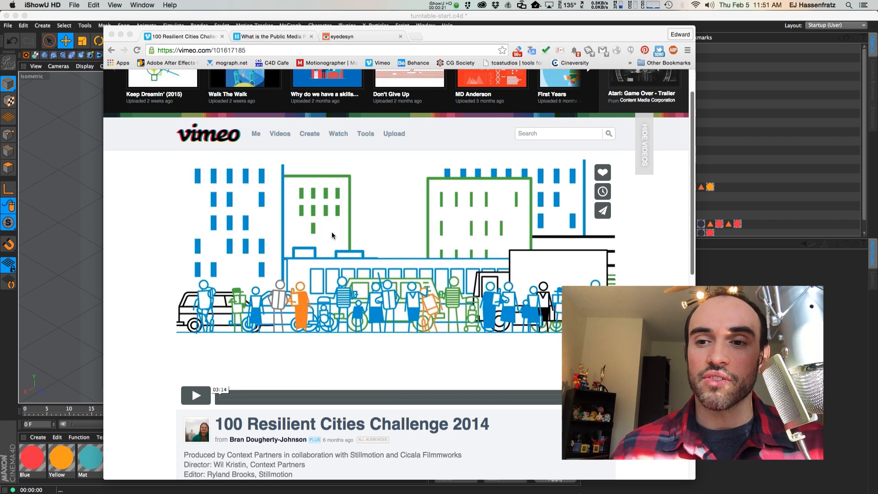
scroll(331, 233, down, 1)
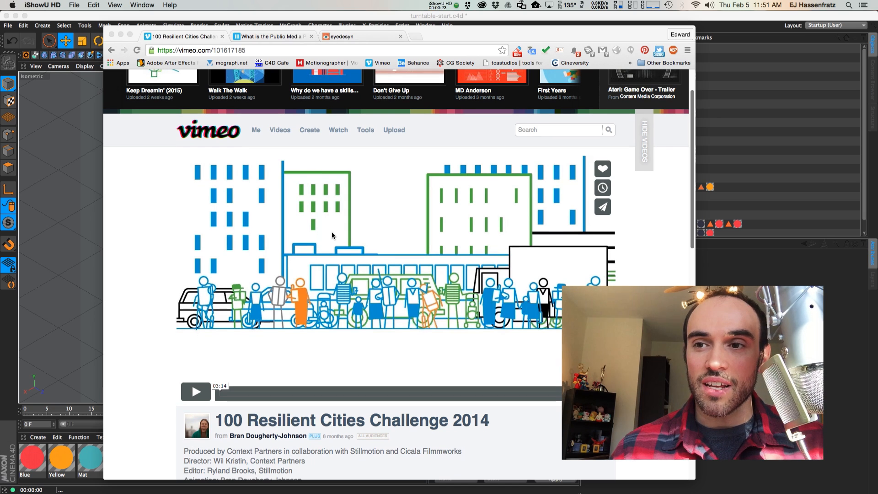
click(198, 392)
click(198, 392)
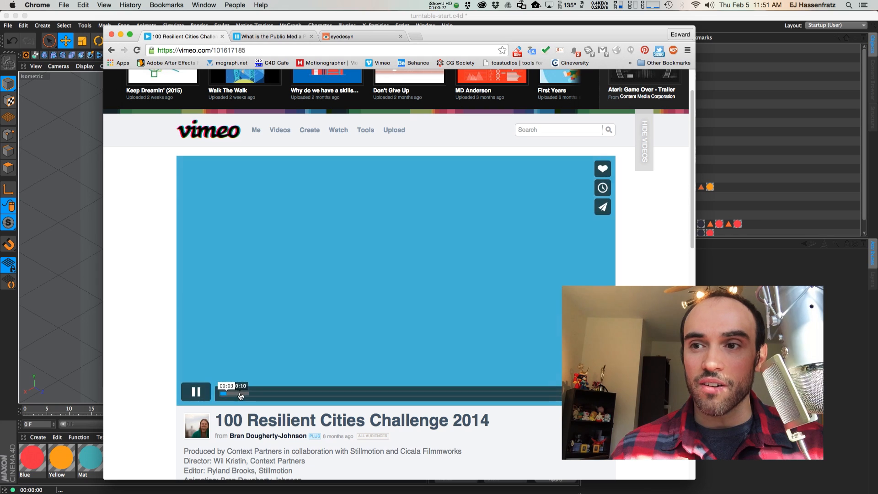
click(251, 393)
drag(251, 393, 314, 393)
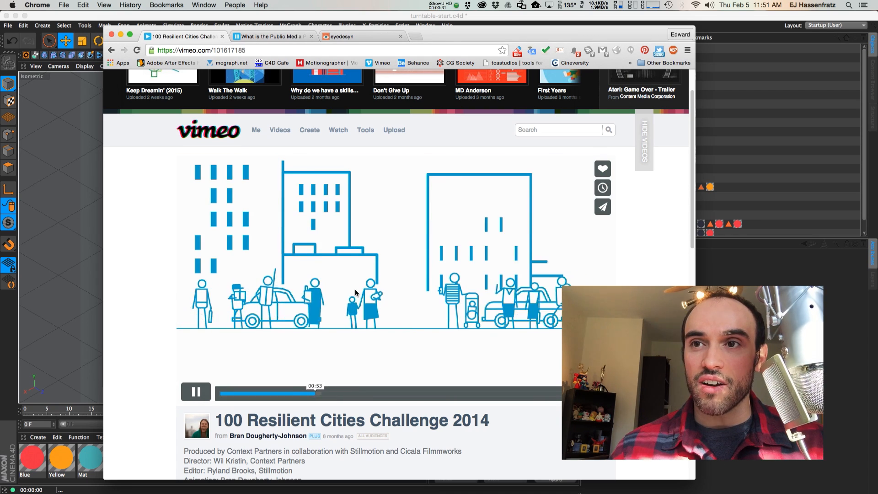
scroll(355, 292, up, 1)
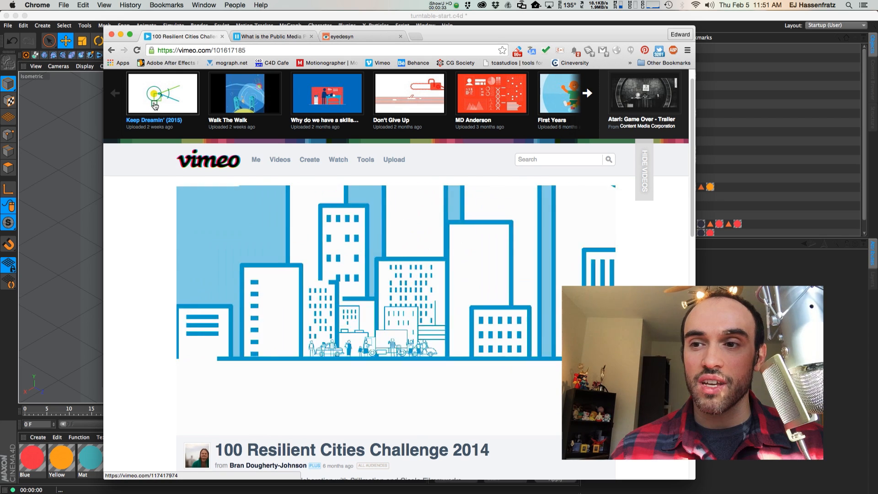
Step: Open the "Keep Dreamin' (2015)" video and play it to examine its flat animation style
click(157, 105)
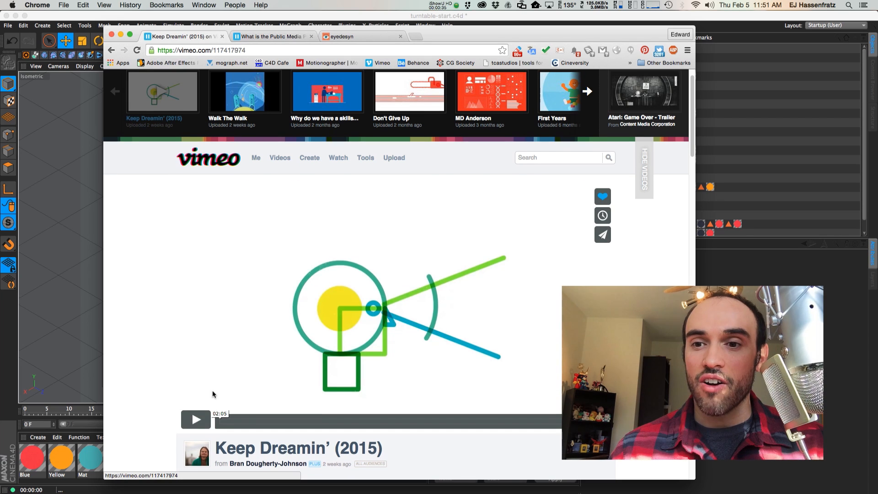
click(196, 419)
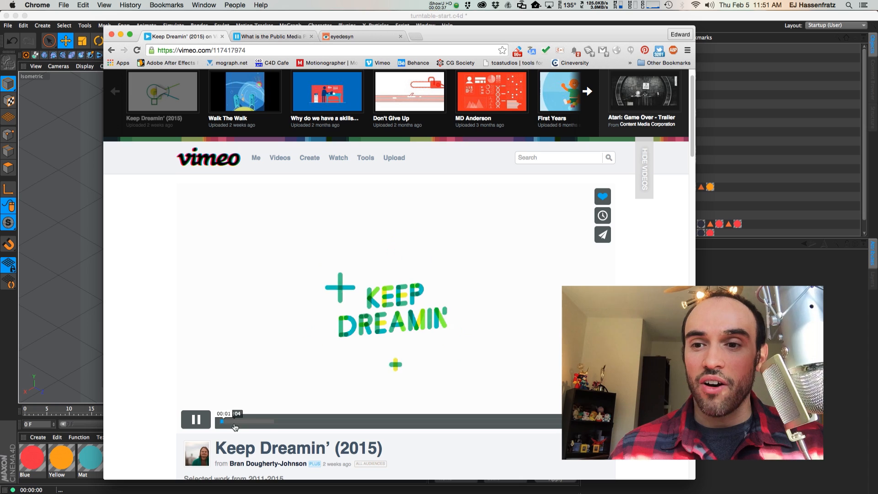
scroll(256, 432, down, 1)
scroll(336, 390, up, 1)
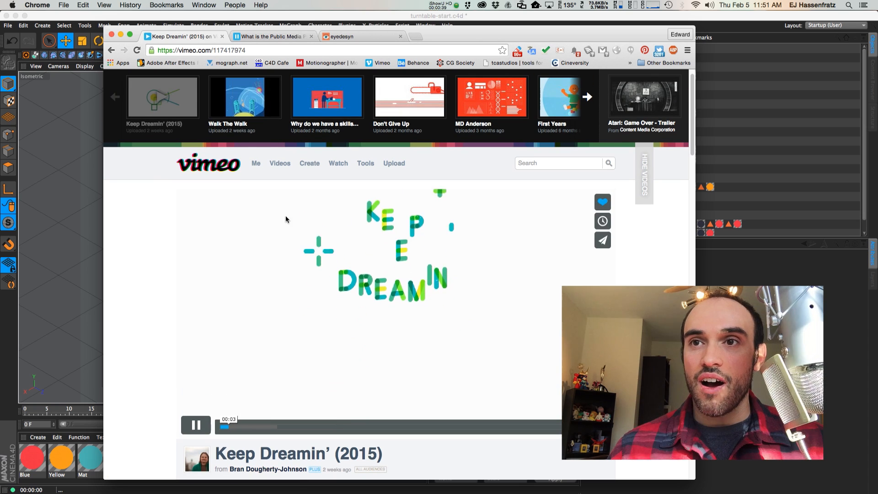
Step: Play and pause the "What is the Public Media Platform?" video, and switch to the eyedesyn page
click(277, 40)
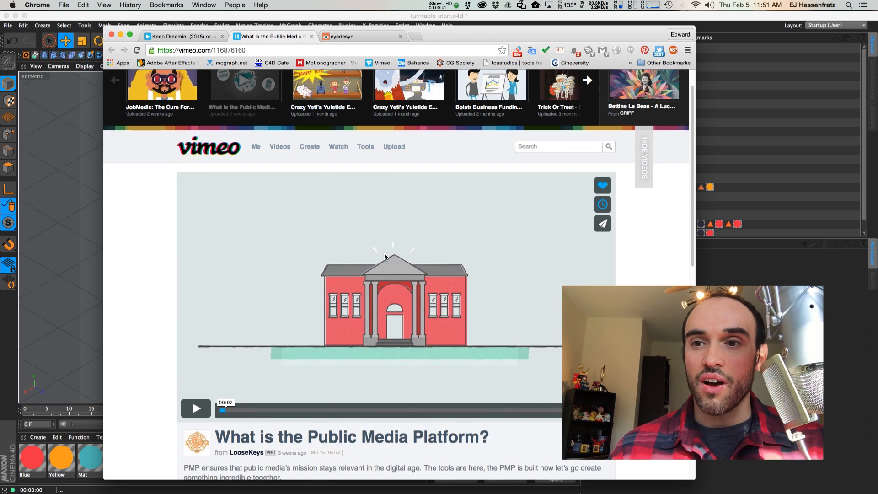
click(298, 350)
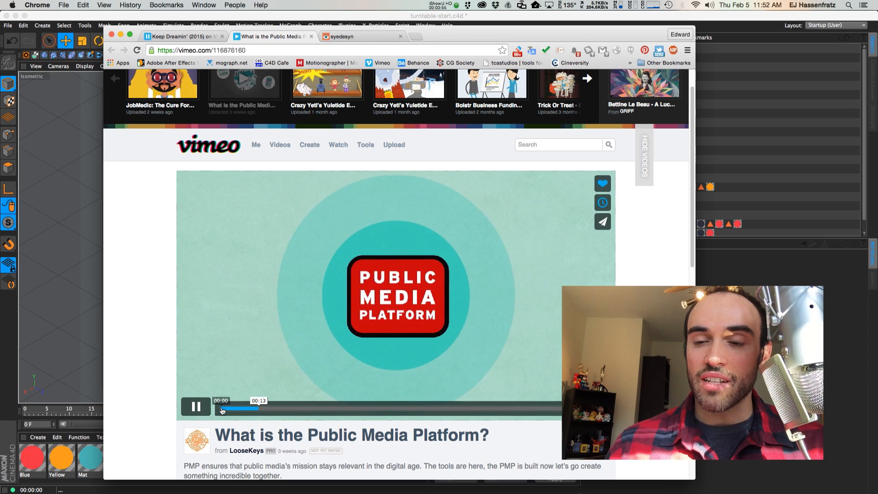
click(199, 412)
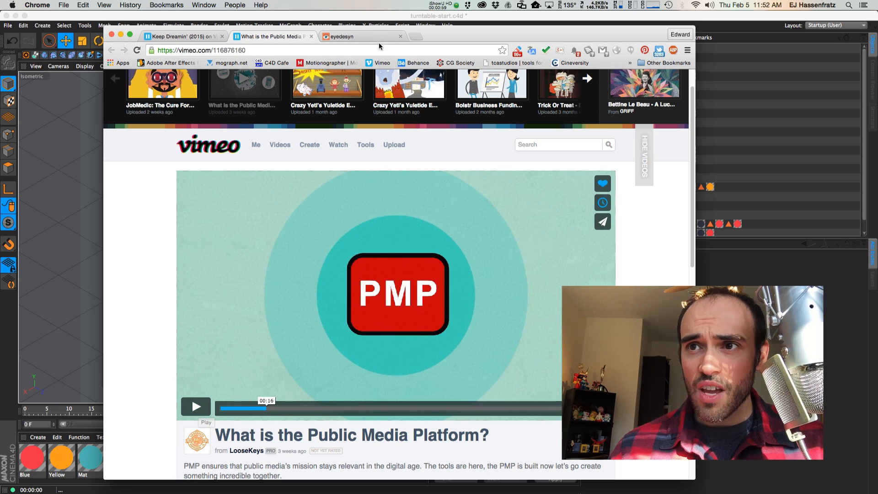
click(343, 37)
scroll(559, 267, down, 1)
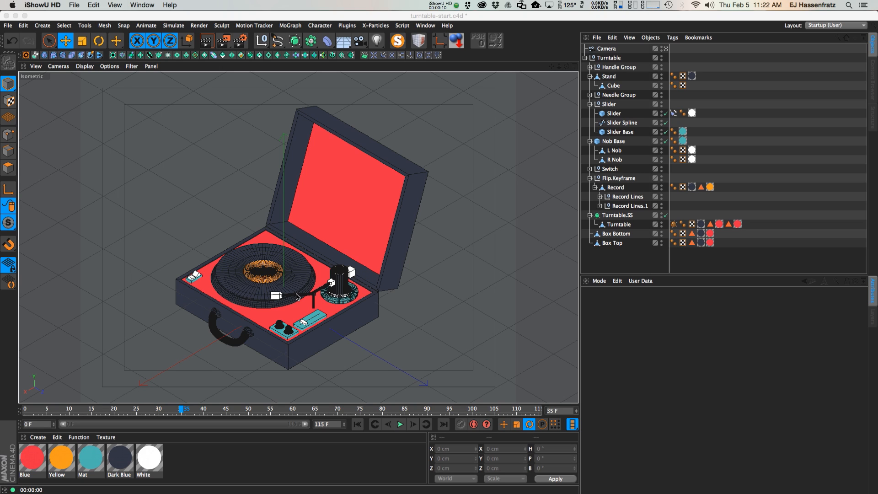
click(622, 206)
mouse_move(263, 336)
mouse_down()
mouse_move(264, 313)
mouse_move(271, 326)
mouse_up()
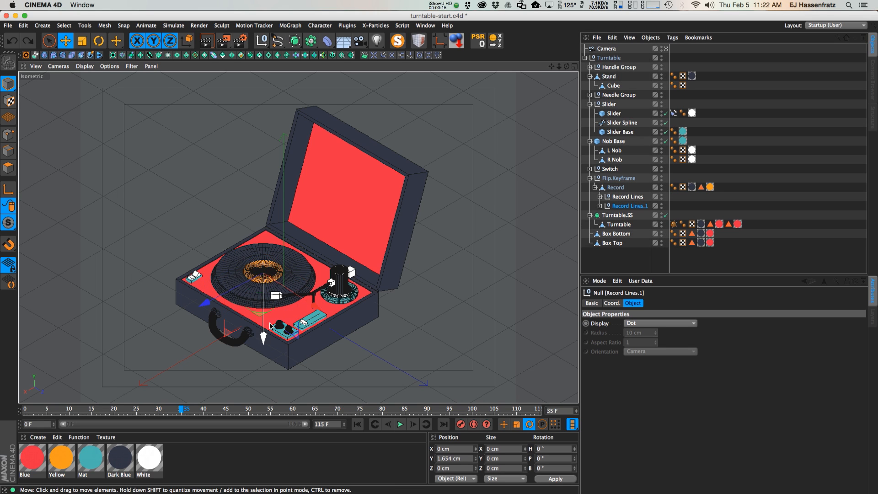
click(621, 265)
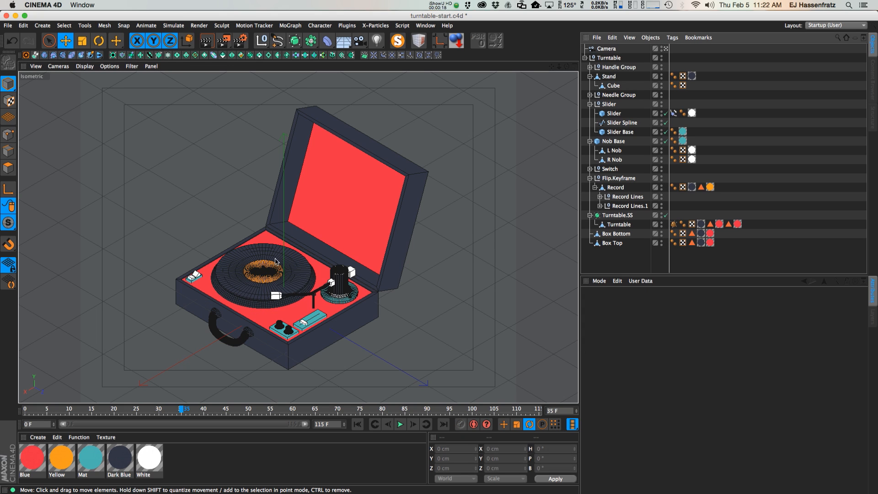
Step: Rename the Blue material as Hot Pink and examine its Luminance channel
double_click(32, 458)
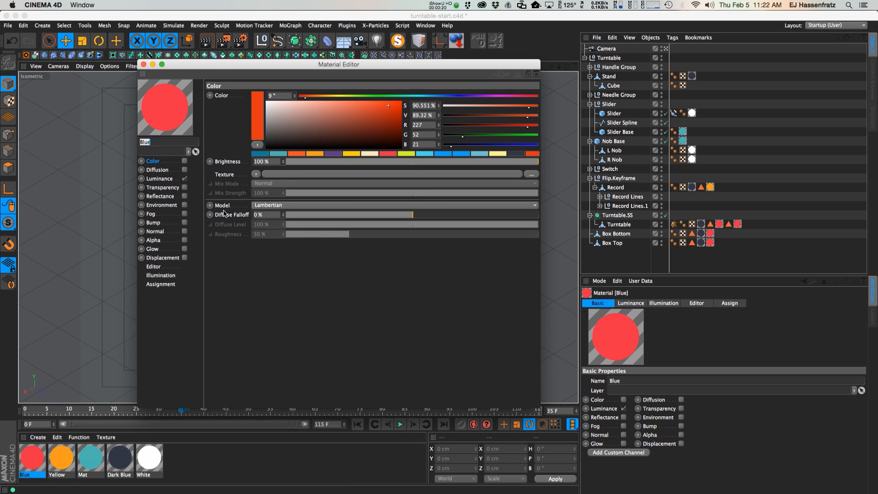
drag(187, 69, 425, 68)
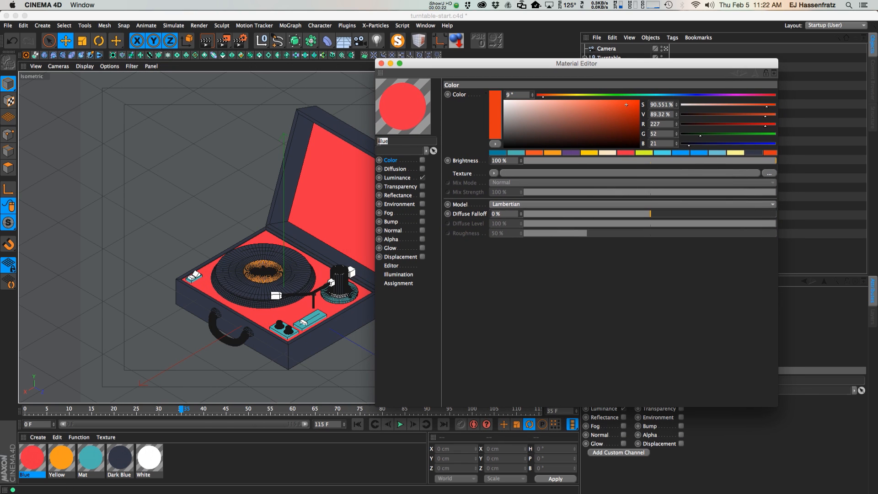
text(Hot Pink)
key(Return)
click(392, 179)
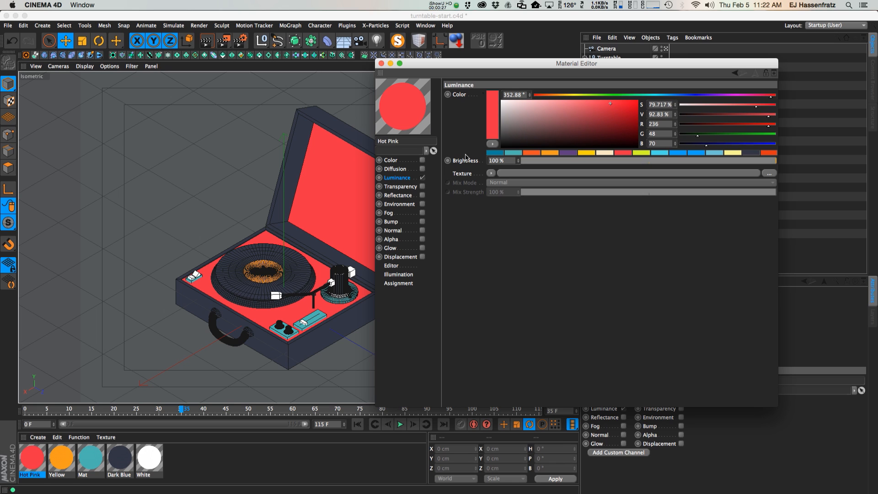
click(381, 63)
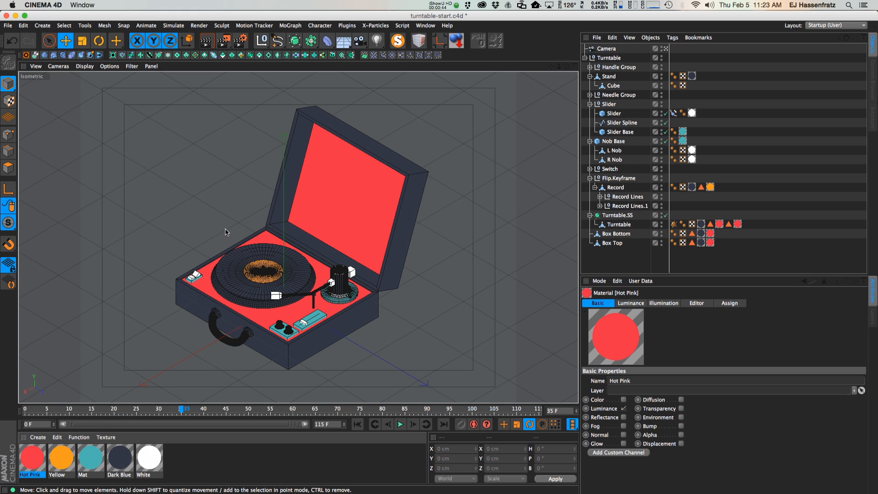
Step: Render the turntable in the viewport and add the Sketch and Toon effect to the render settings
key(super+r)
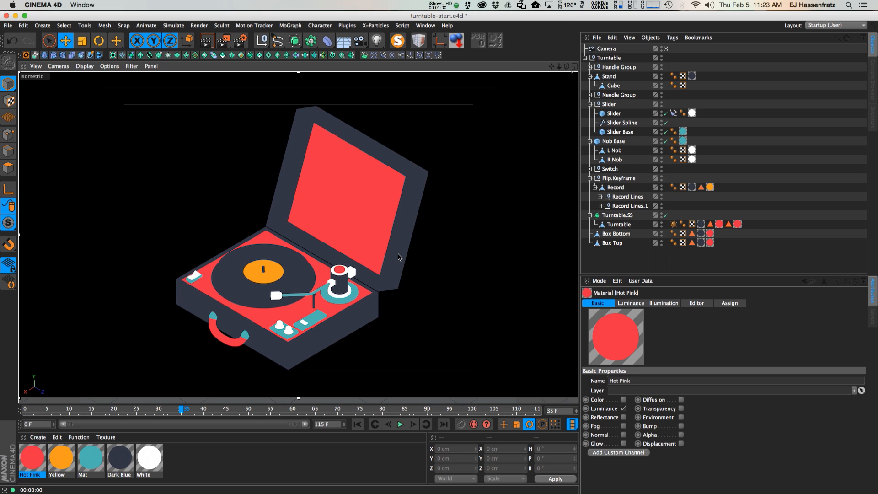
click(240, 41)
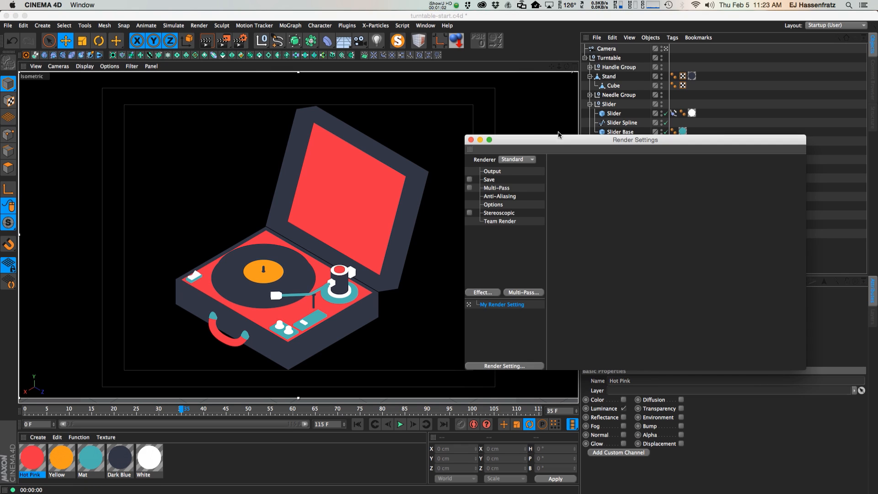
drag(557, 142, 555, 135)
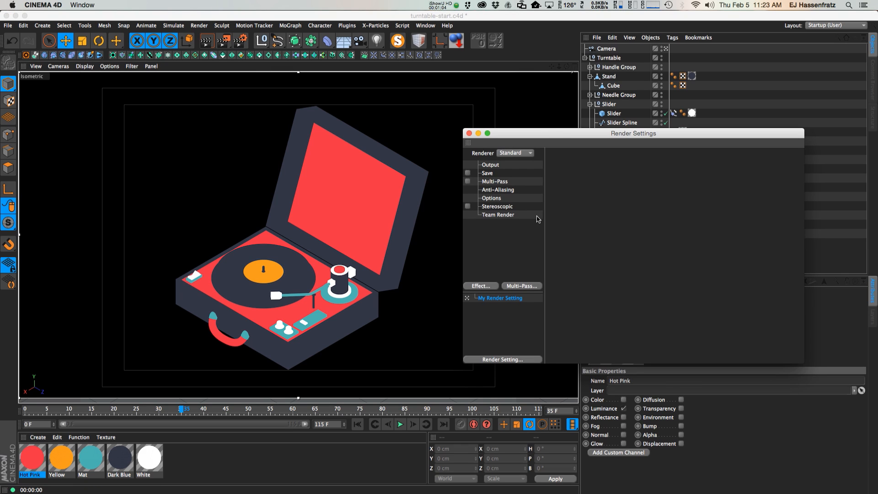
click(488, 289)
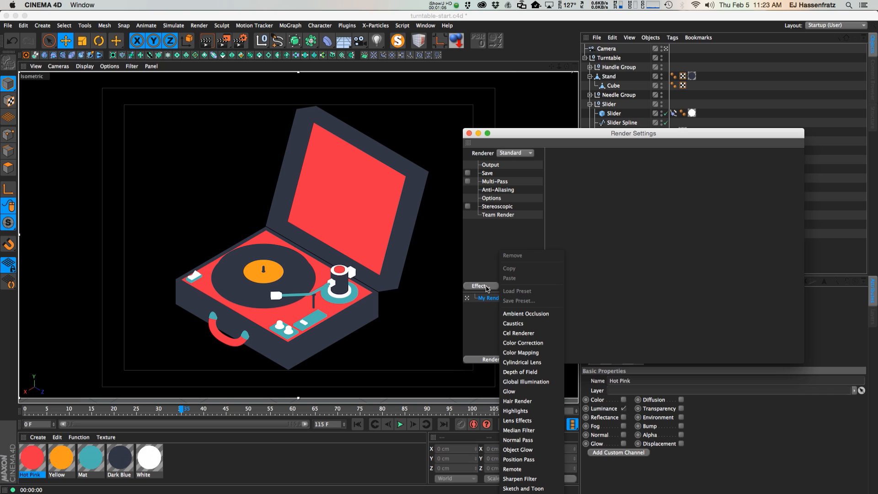
click(526, 489)
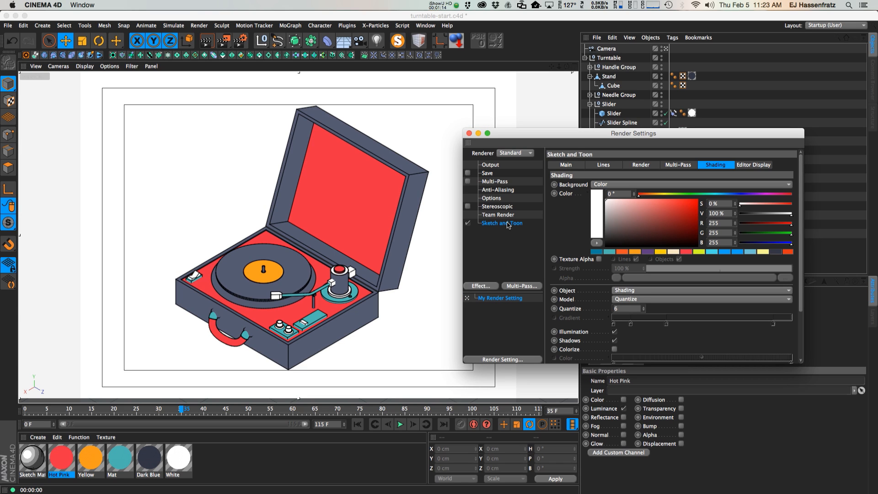
Step: In the Sketch and Toon line types, turn off Folds, Creases and Border and enable Outline
click(589, 165)
drag(587, 137, 586, 126)
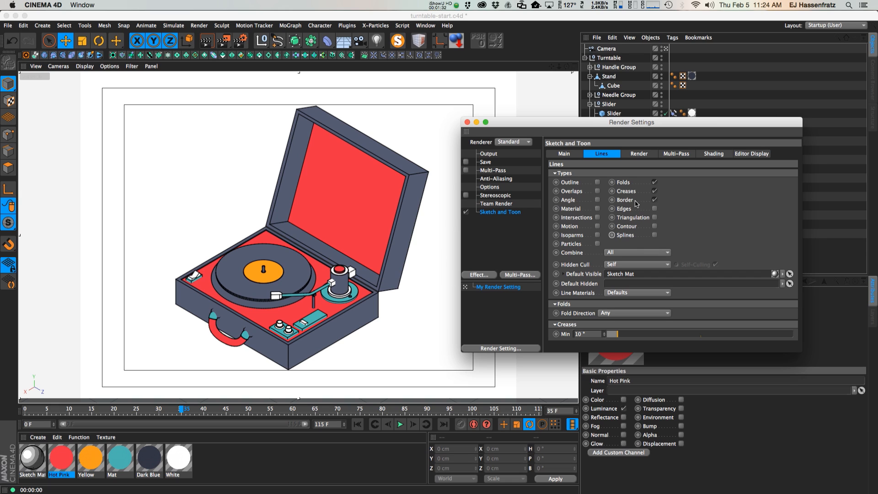
drag(655, 183, 655, 203)
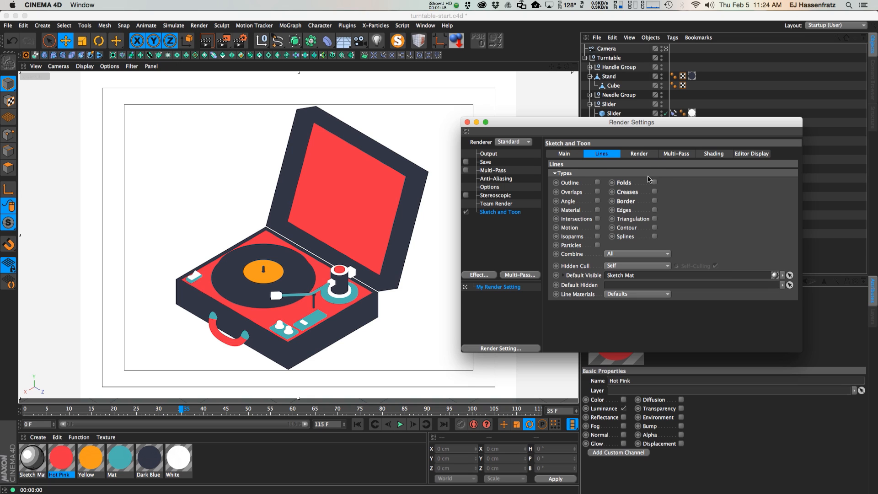
click(578, 184)
click(597, 183)
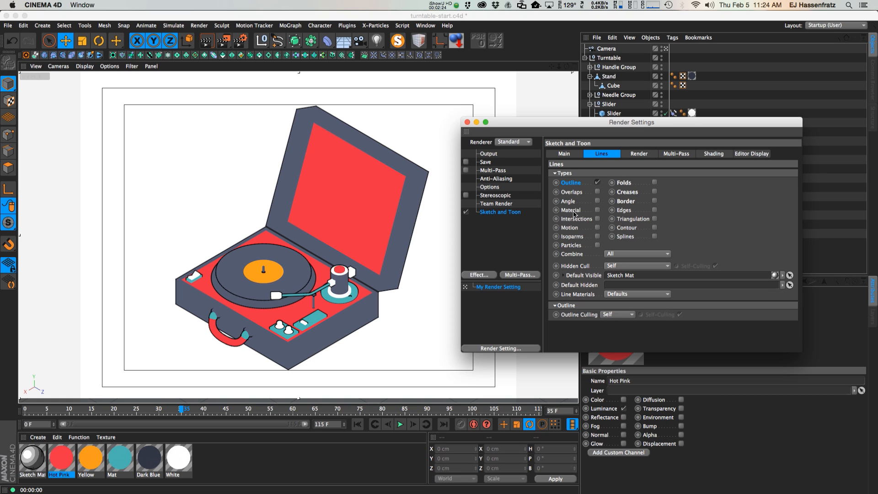
Step: Try Project as the Sketch and Toon outline culling mode and return it to Self
click(574, 317)
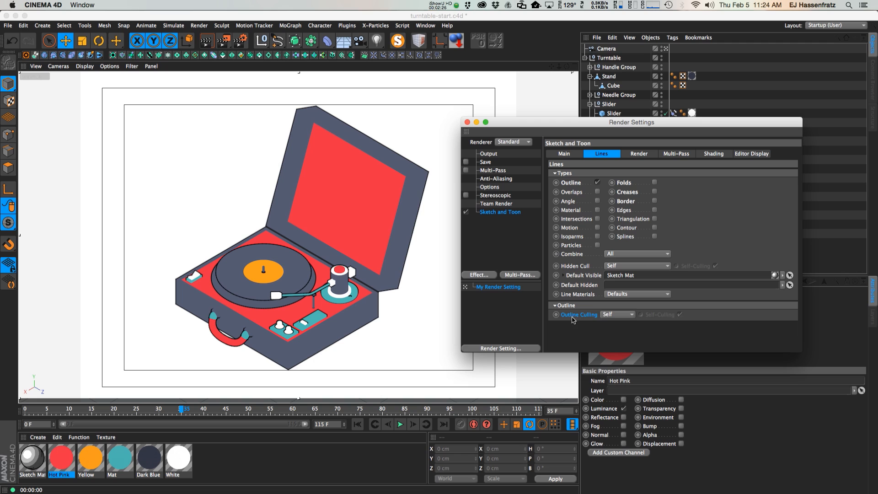
click(611, 316)
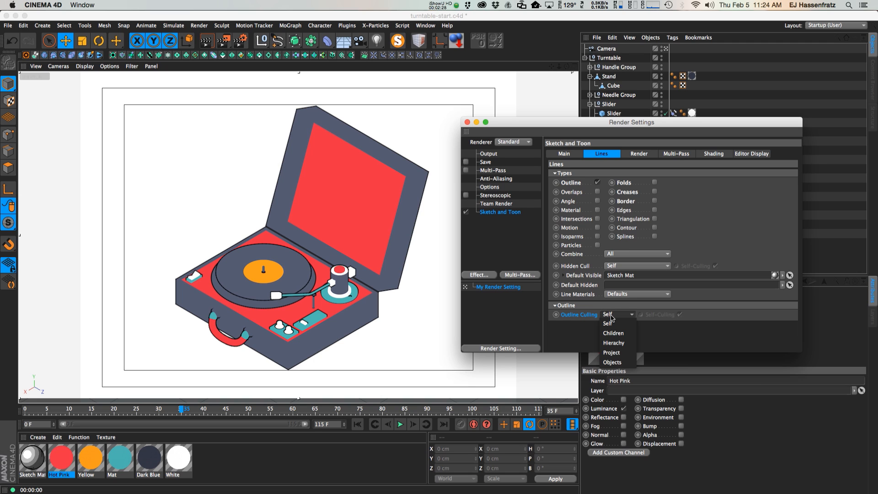
click(623, 353)
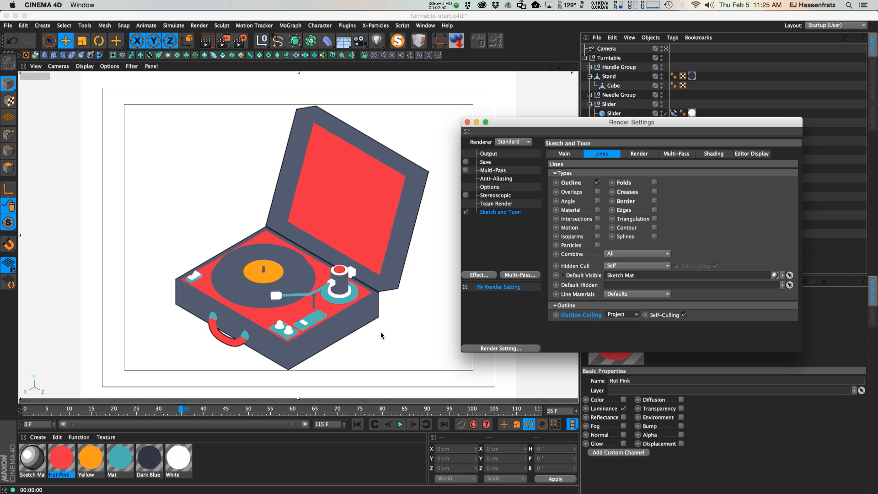
click(623, 316)
click(624, 324)
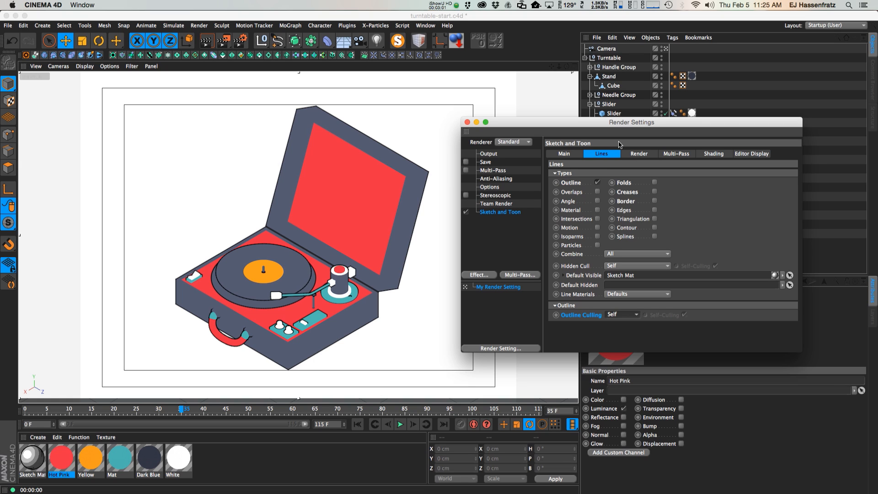
Step: Enable the Overlaps and Creases line types in addition to Outline
click(597, 182)
click(597, 192)
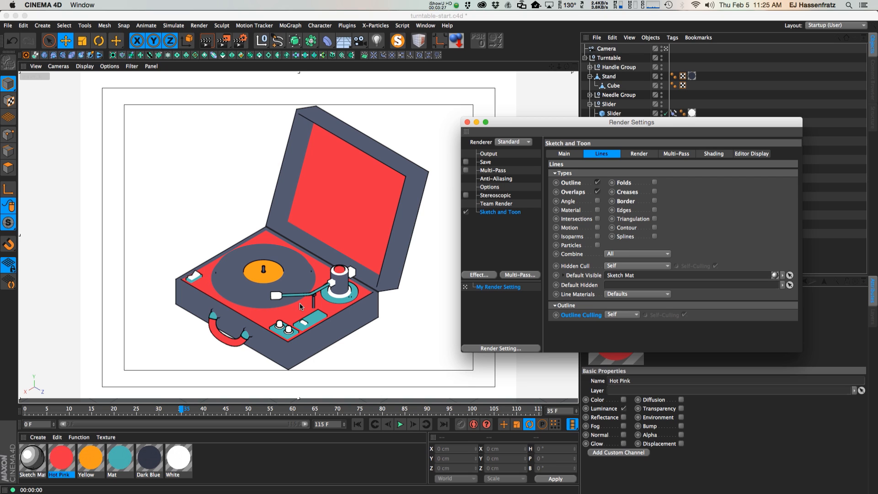
click(655, 191)
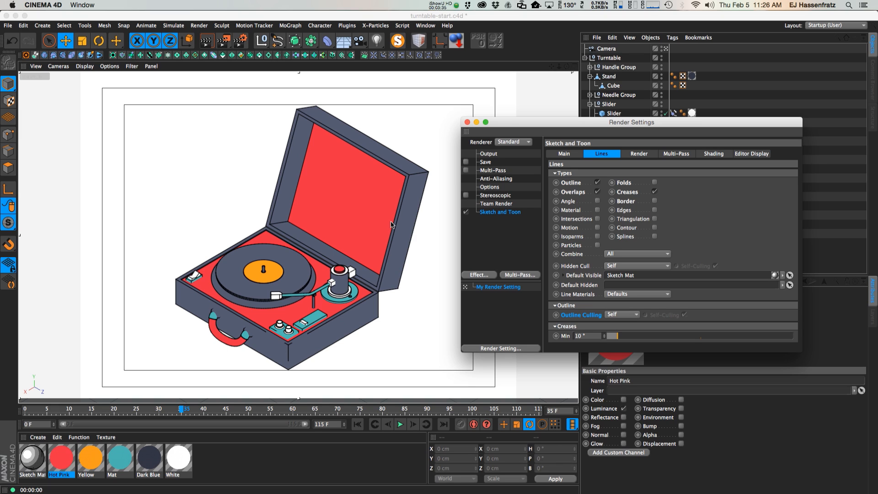
click(629, 193)
Step: Reset the Phong Angle on the L Nob and R Nob Phong tags to the default 80°
drag(568, 122, 280, 423)
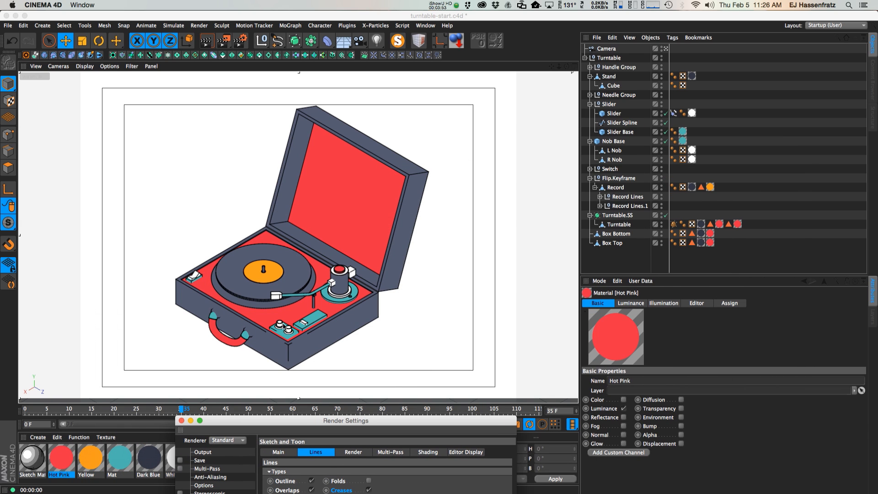
click(616, 151)
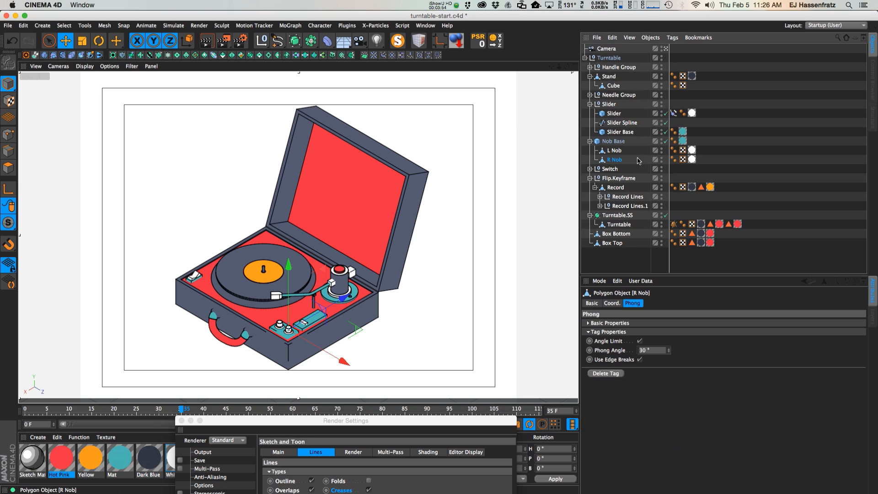
click(673, 150)
shift+click(674, 159)
right_click(618, 334)
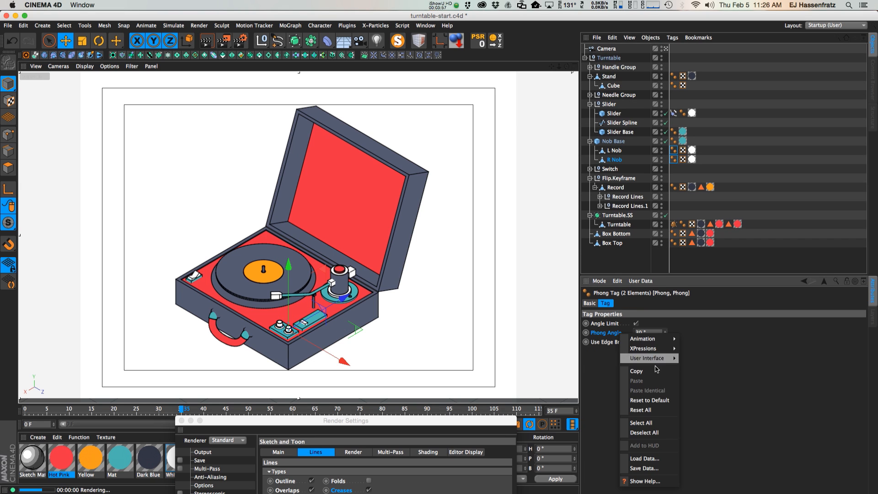
click(666, 400)
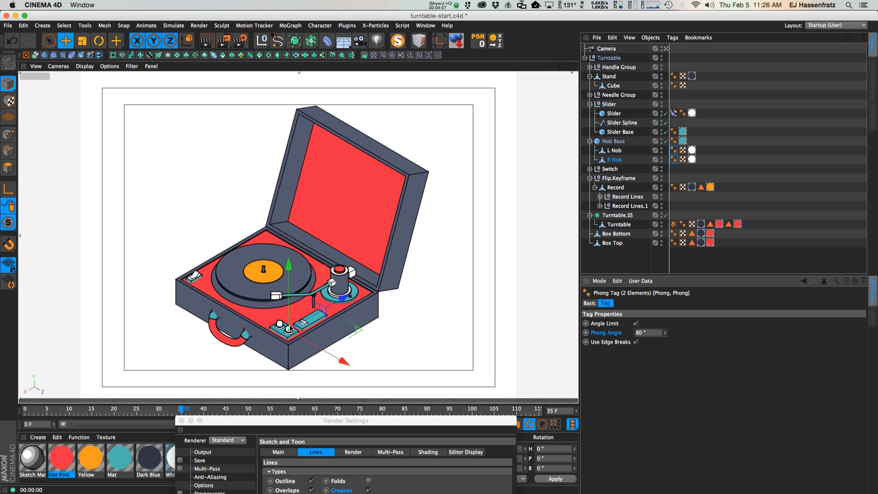
Step: Create a new default grey material and apply it to L Nob and R Nob in place of their white material
scroll(289, 339, up, 10)
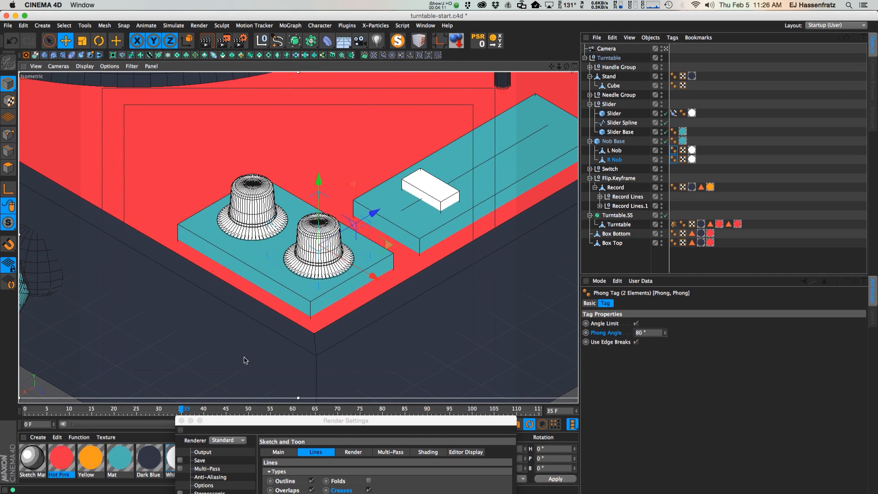
drag(242, 430, 108, 219)
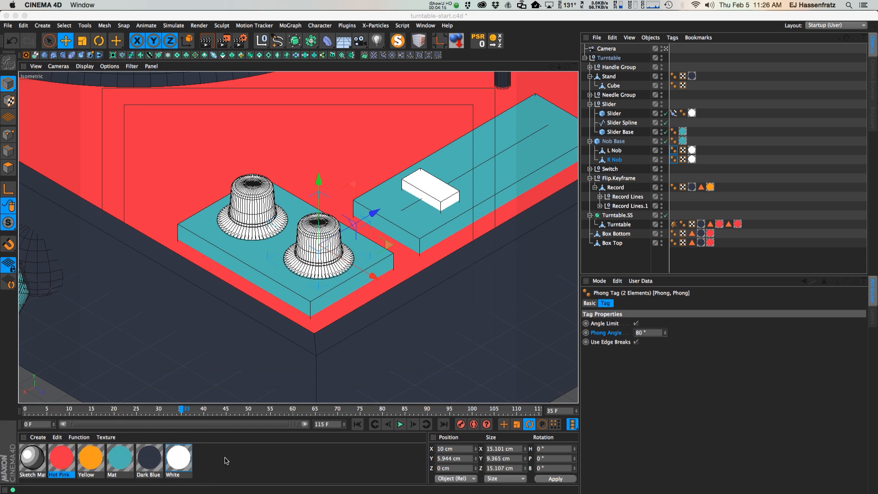
double_click(226, 461)
drag(30, 468, 692, 151)
drag(32, 458, 695, 163)
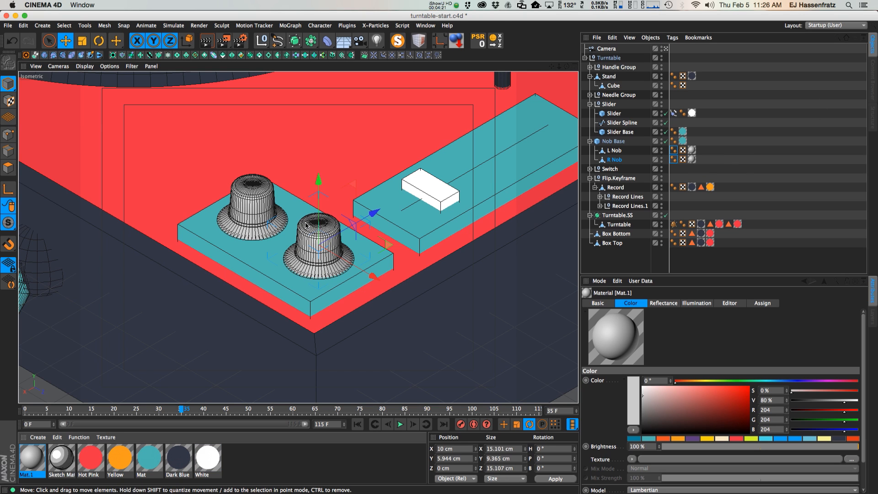
Step: Display the two knobs close up in Gouraud Shading without wireframe lines
scroll(334, 232, up, 2)
scroll(335, 232, up, 2)
click(85, 66)
click(87, 77)
click(85, 66)
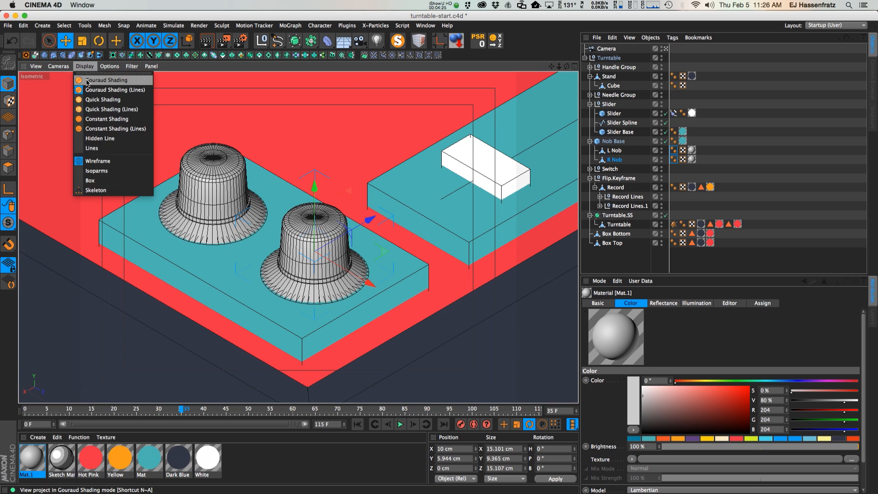
click(87, 76)
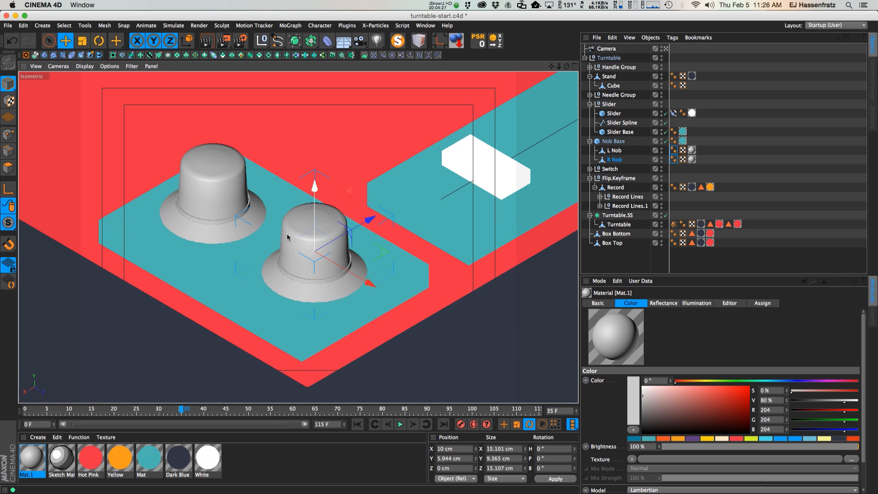
Step: Set the Phong Angle of both knobs to 36° and put the White material back on them
click(674, 159)
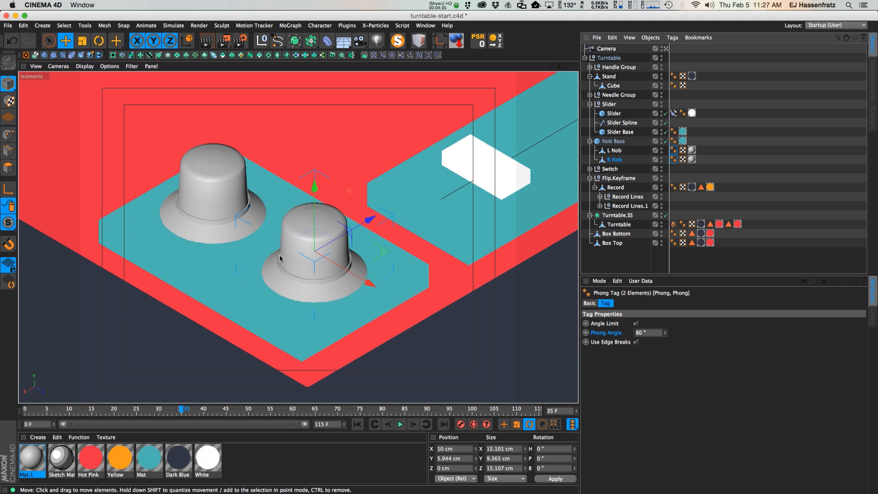
drag(667, 336, 667, 356)
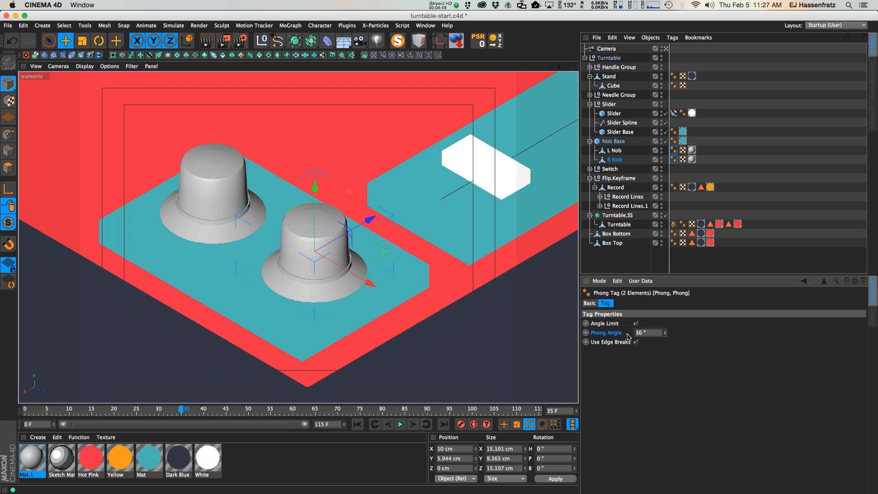
drag(31, 459, 695, 160)
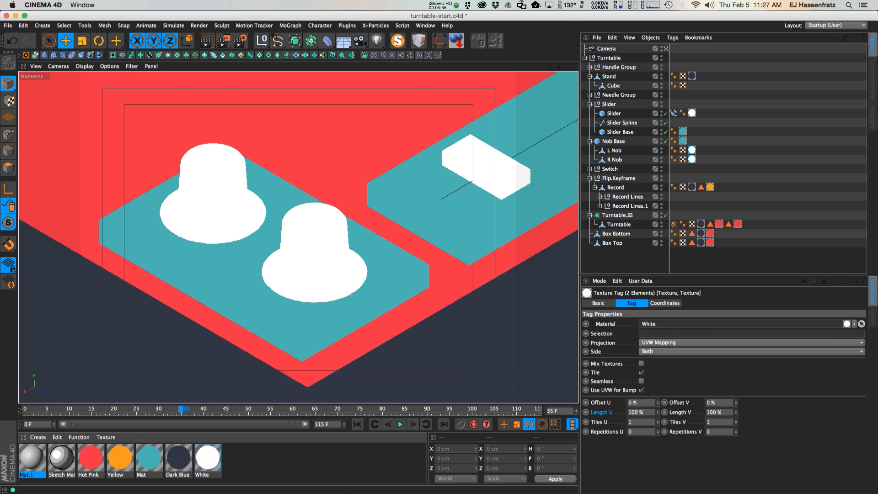
Step: Open the render settings and render the knobs in the viewport to check their crease lines
key(super+b)
drag(532, 189, 702, 183)
key(super+r)
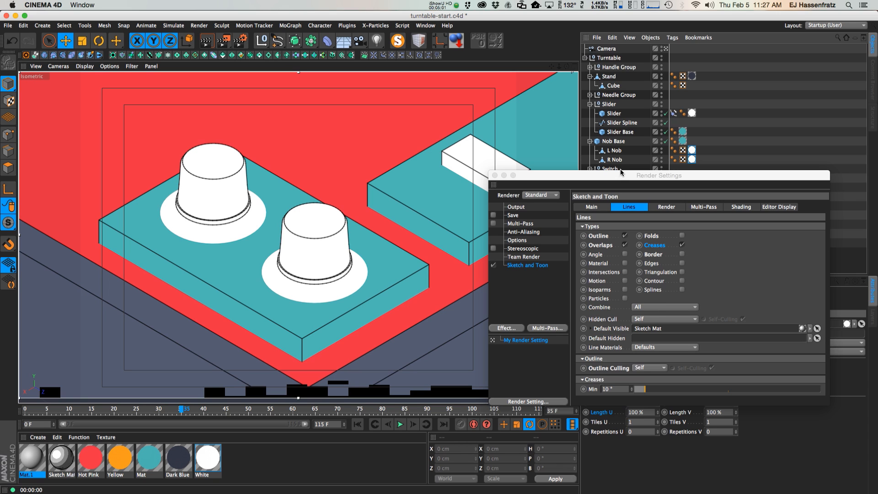
drag(621, 172, 621, 109)
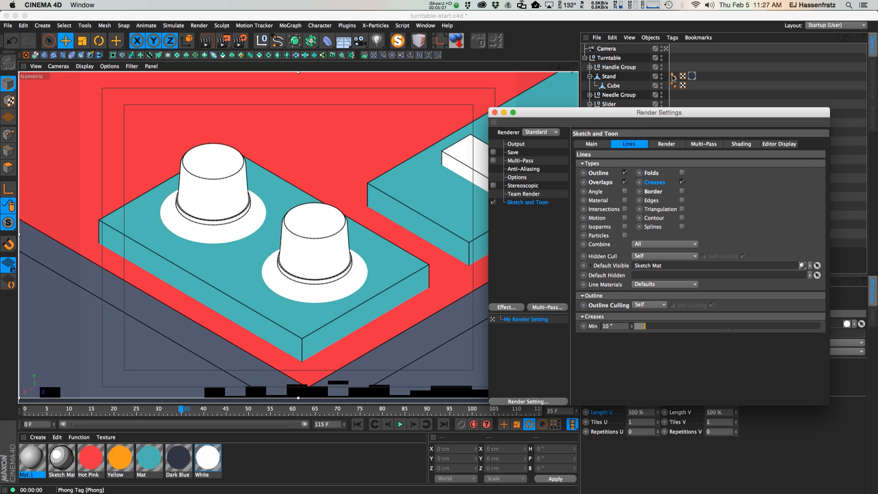
Step: Check the Phong Angle on the Phong tags of the stand's Cube, Turntable, Box Bottom and Box Top
drag(655, 122, 184, 316)
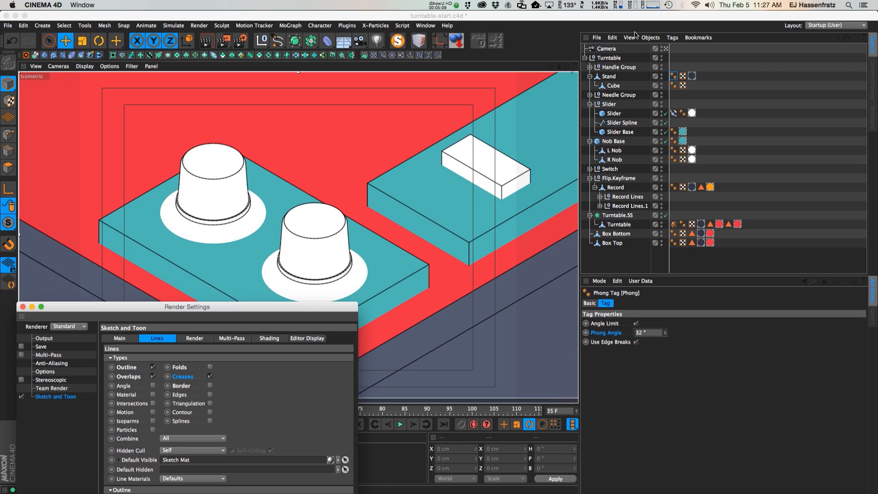
click(674, 85)
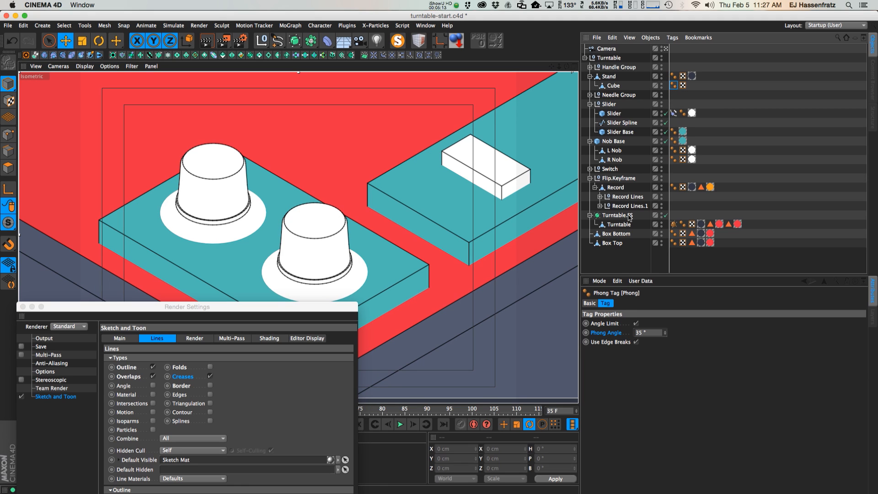
click(682, 224)
click(675, 234)
click(675, 244)
Step: Frame the whole turntable in the isometric view and render it in the viewport
drag(294, 308, 452, 227)
alt+right_drag(379, 106, 304, 189)
alt+middle_drag(303, 189, 288, 283)
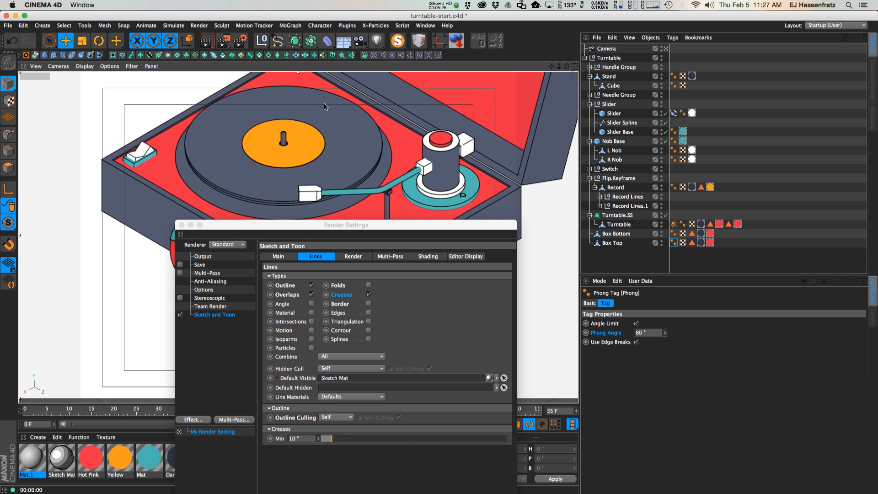
alt+right_drag(366, 110, 349, 129)
alt+middle_drag(349, 129, 290, 300)
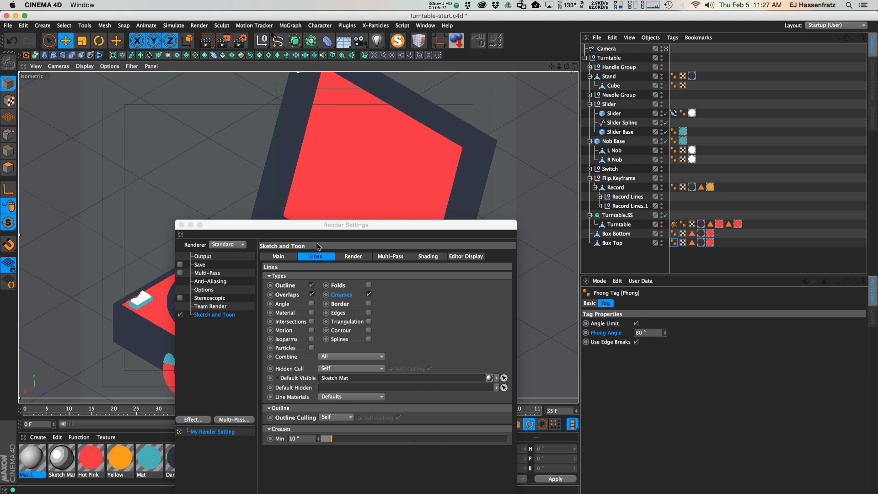
scroll(327, 183, down, 4)
alt+middle_drag(333, 173, 331, 195)
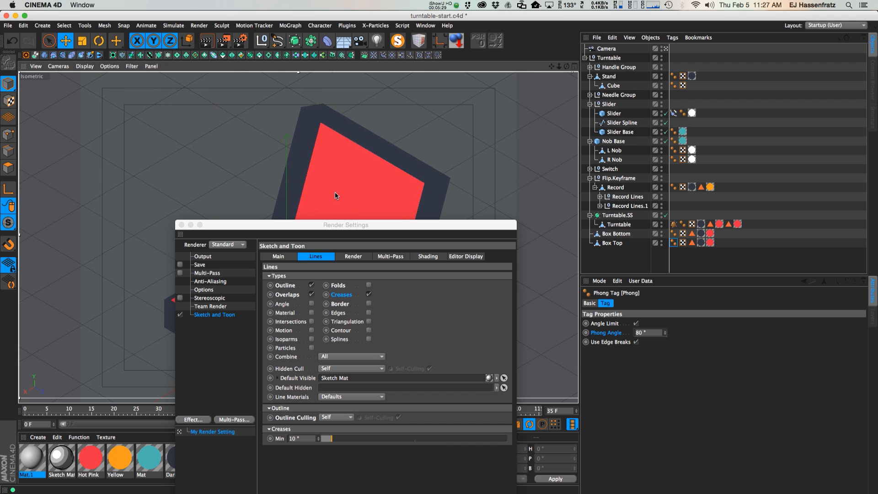
drag(314, 226, 635, 118)
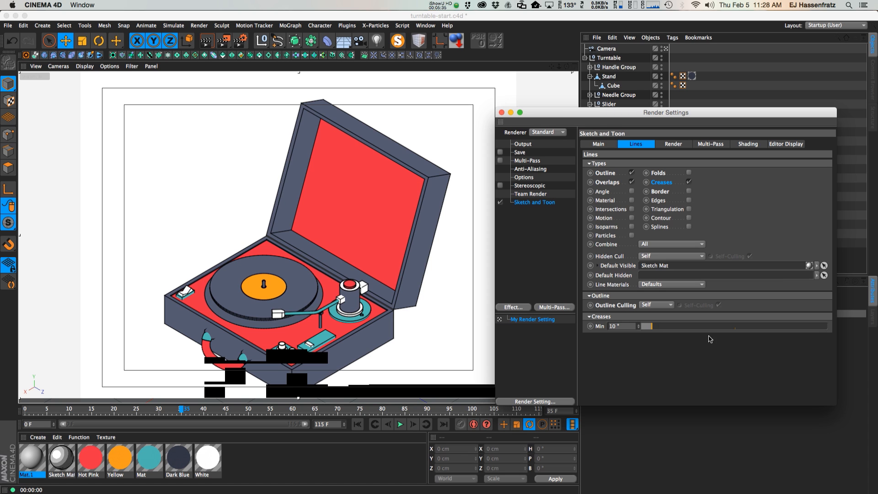
click(322, 354)
alt+right_drag(322, 355, 312, 359)
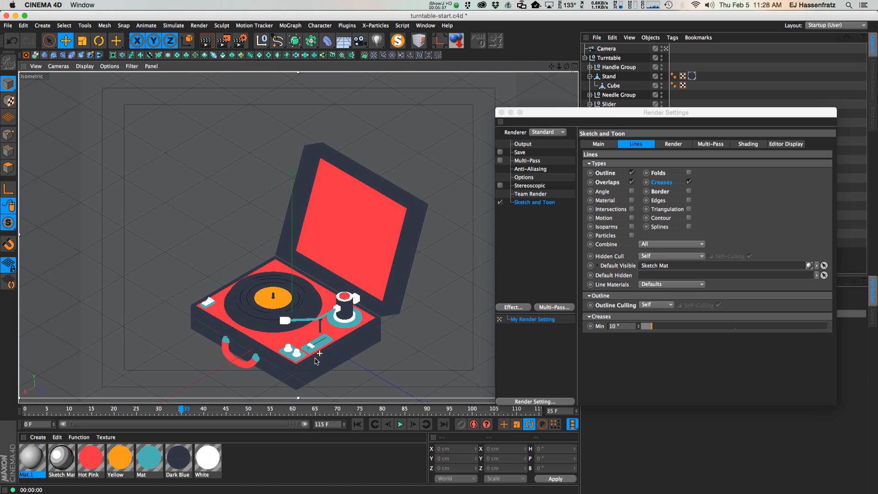
alt+middle_drag(315, 356, 322, 320)
key(super+r)
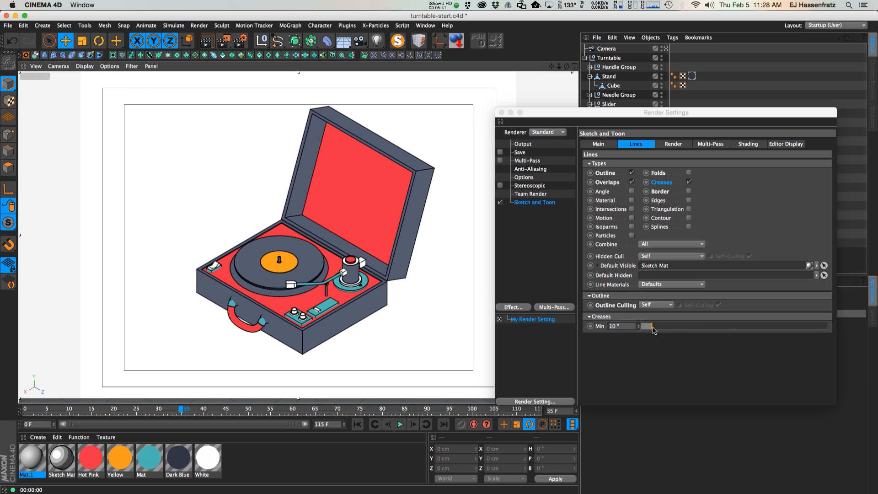
Step: Try raising the Sketch and Toon Creases minimum angle through 51° to 109° and above, and return it to 10°
drag(664, 329, 695, 329)
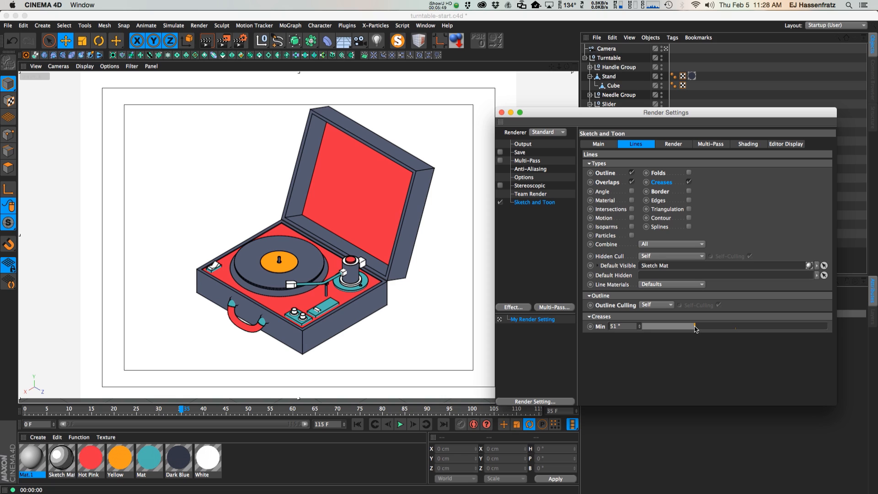
drag(695, 329, 699, 329)
drag(699, 330, 726, 326)
drag(749, 325, 743, 326)
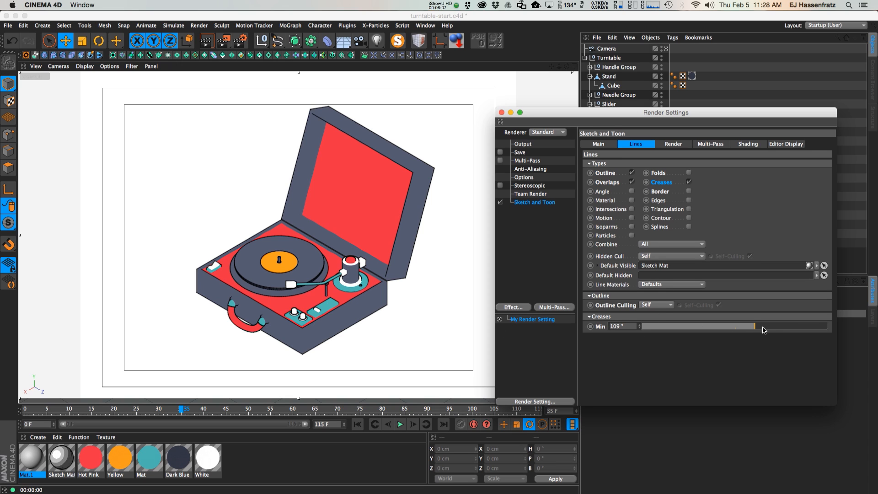
click(783, 327)
double_click(634, 328)
text(10)
key(Return)
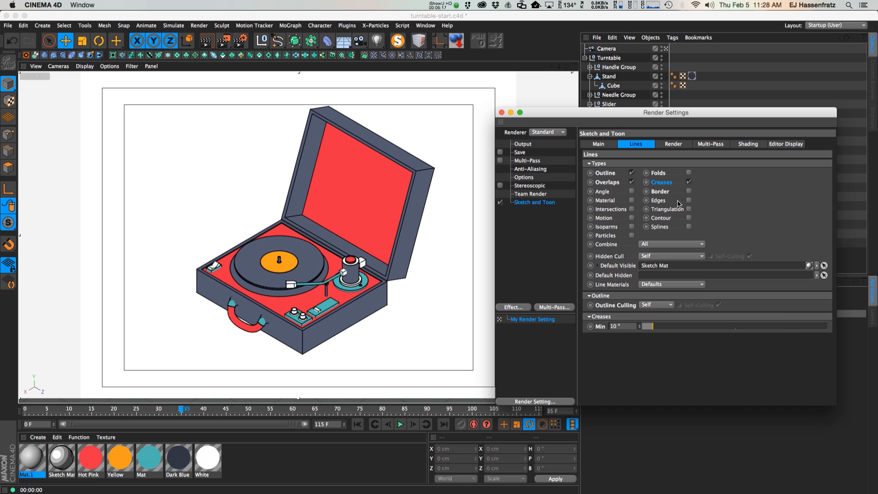
Step: Point out the Overlaps and Creases line types and check the Phong Angle on the L Nob's Phong tag
click(609, 182)
click(663, 182)
drag(654, 113, 281, 374)
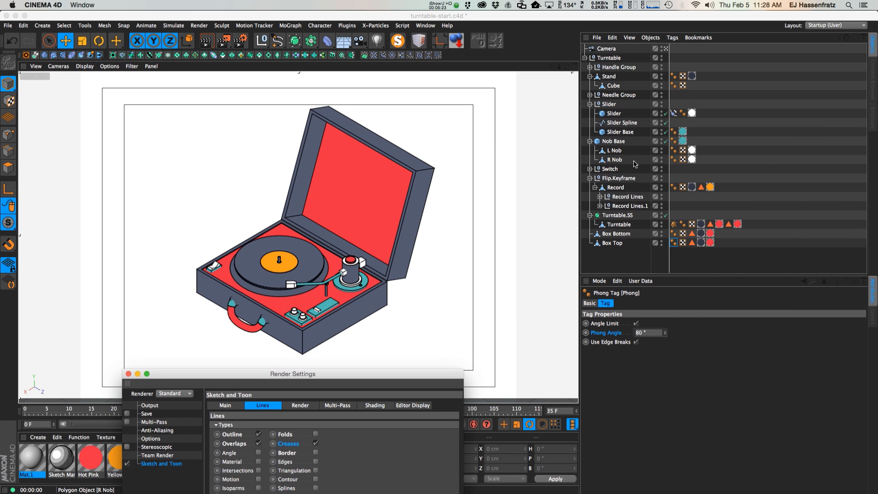
click(674, 150)
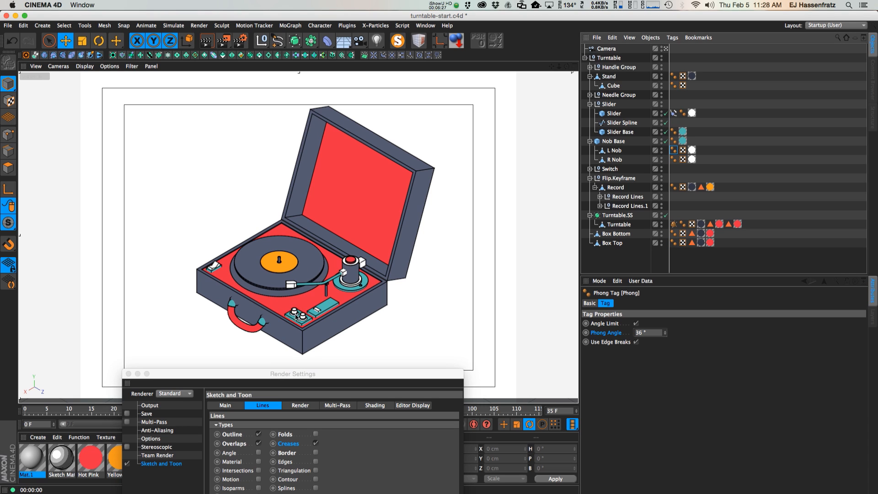
Step: Select the Switch object beside the record and lower the Phong Angle on its Phong tag to 23°
click(214, 266)
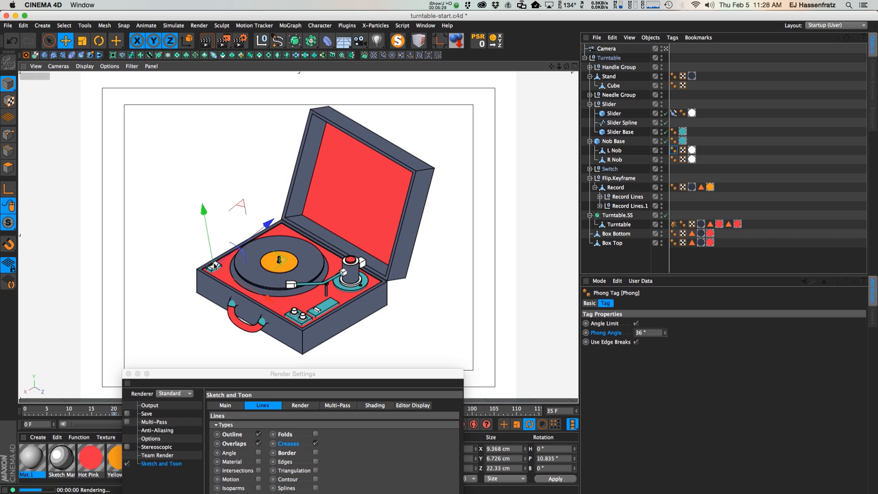
scroll(215, 265, up, 10)
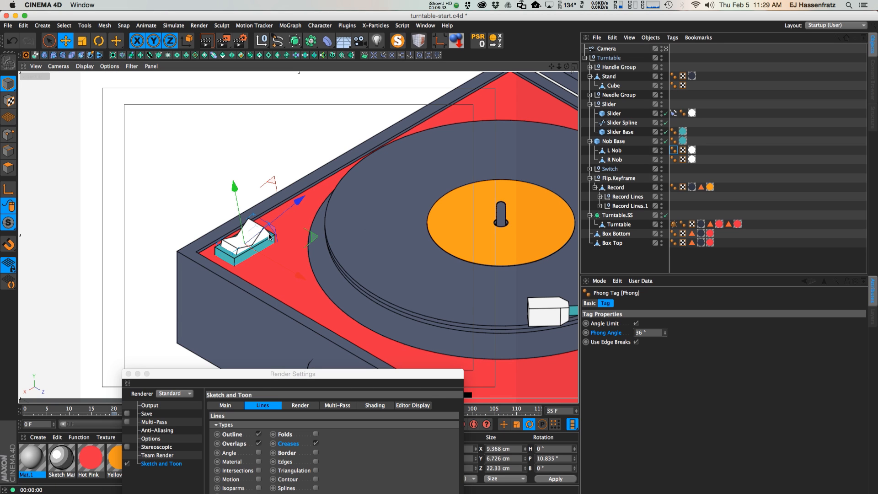
click(234, 246)
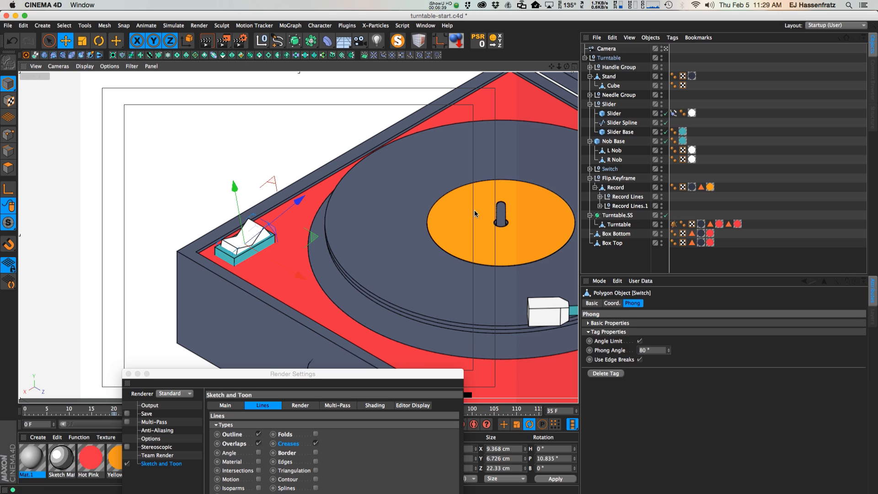
click(589, 67)
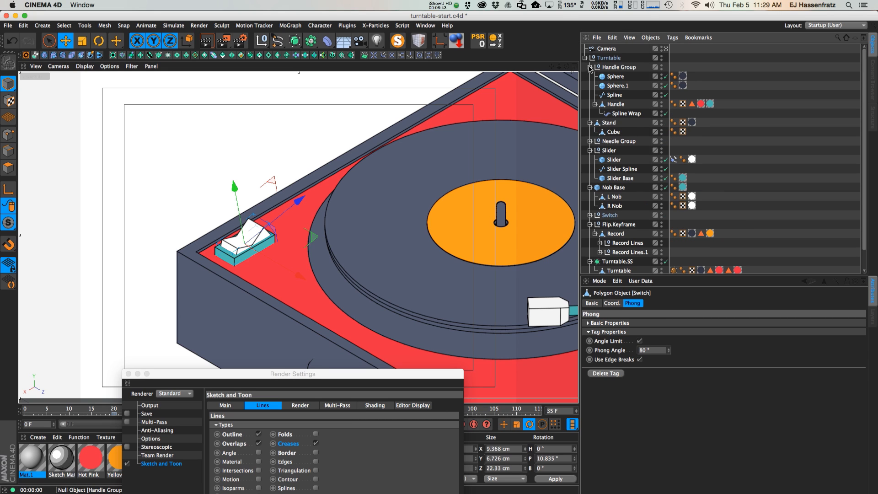
click(589, 67)
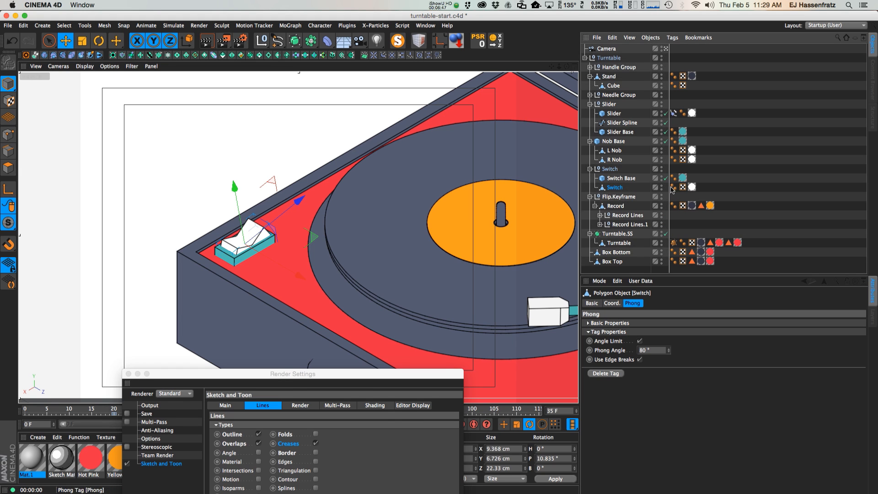
click(673, 188)
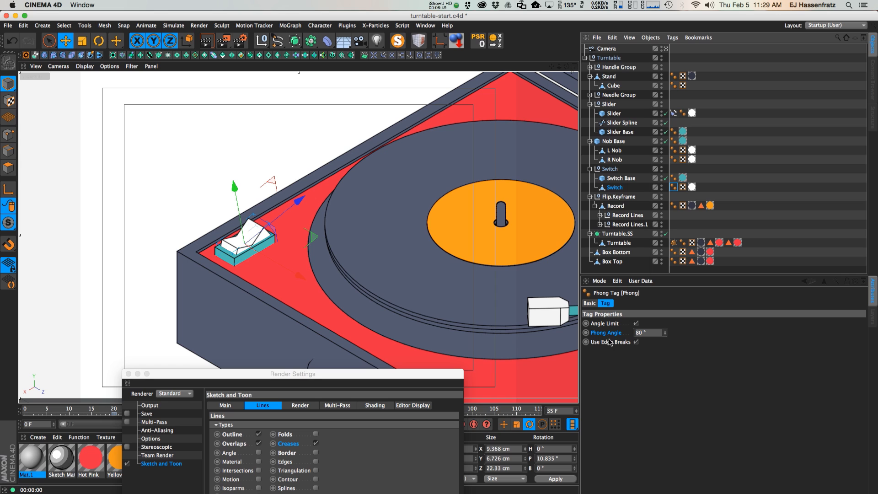
drag(665, 333, 667, 337)
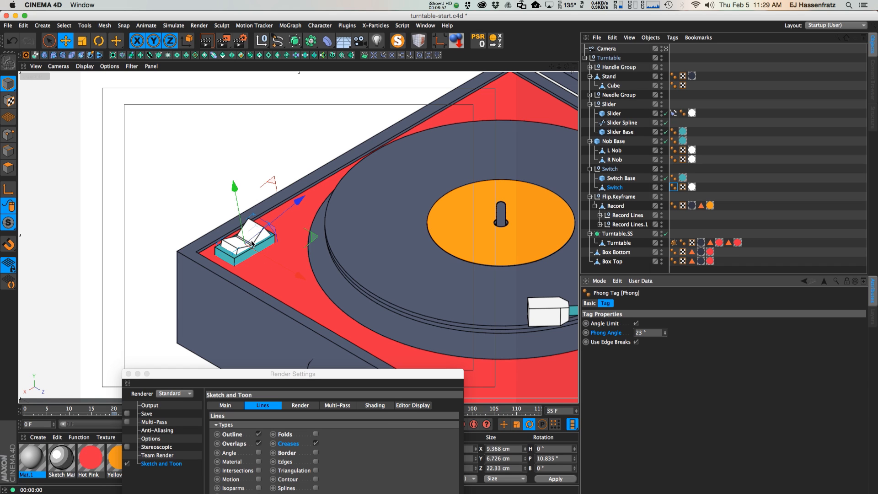
drag(665, 331, 665, 329)
Step: Move the Render Settings window off the turntable, frame the full model with its open lid, and render it in the viewport
click(291, 374)
drag(291, 374, 619, 134)
click(289, 272)
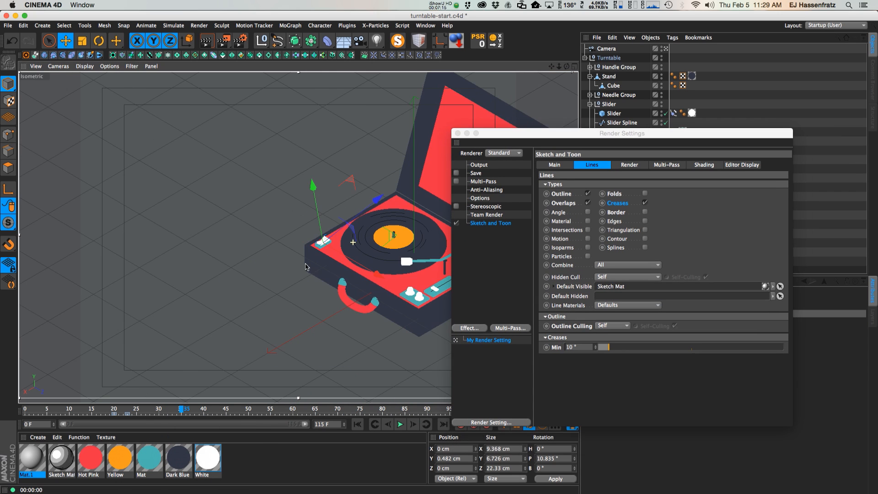
scroll(289, 273, down, 3)
scroll(289, 272, up, 3)
alt+right_drag(288, 270, 277, 271)
alt+middle_drag(306, 271, 280, 283)
key(super+r)
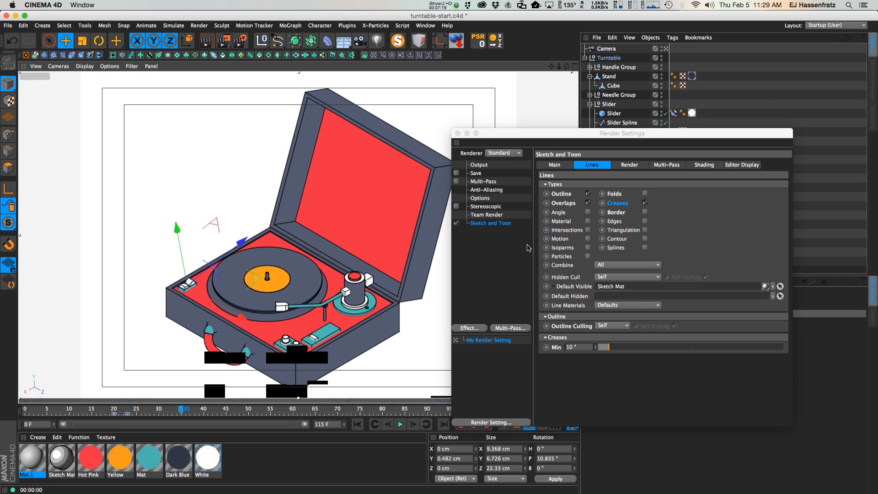
click(327, 342)
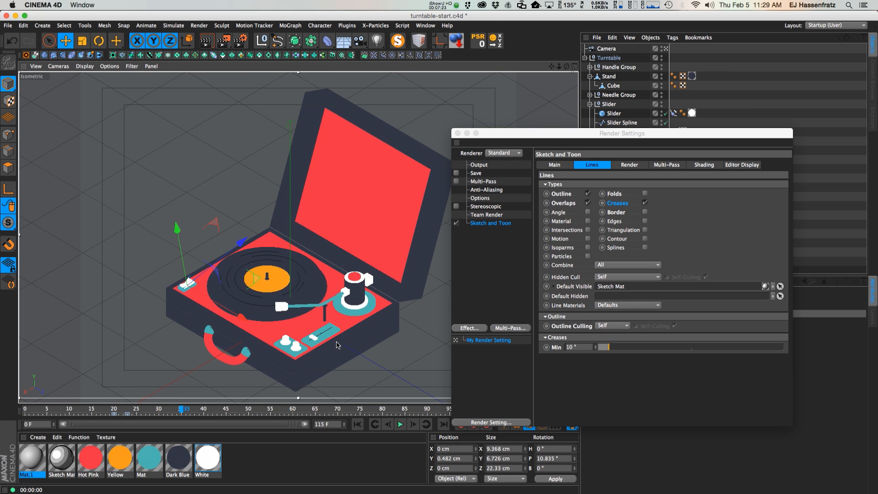
key(super+r)
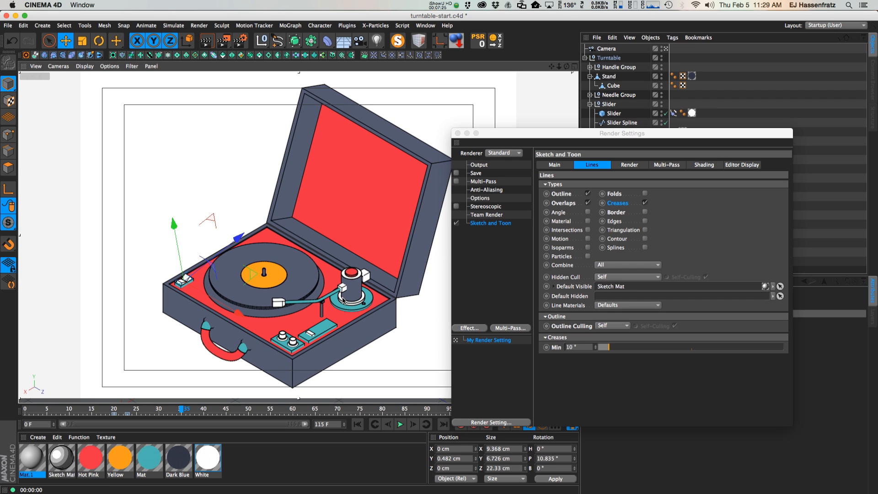
Step: Render a close-up of the knobs and handle to examine the lines where separate objects meet
click(559, 230)
scroll(380, 309, up, 5)
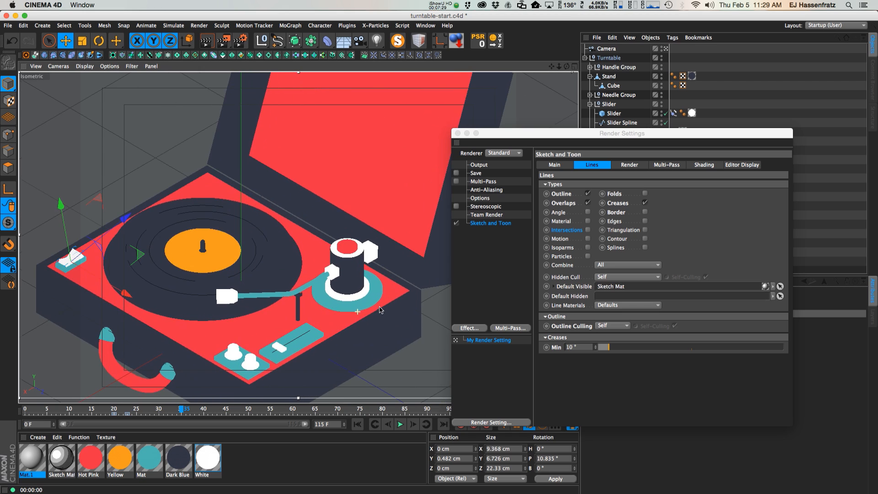
scroll(379, 310, up, 5)
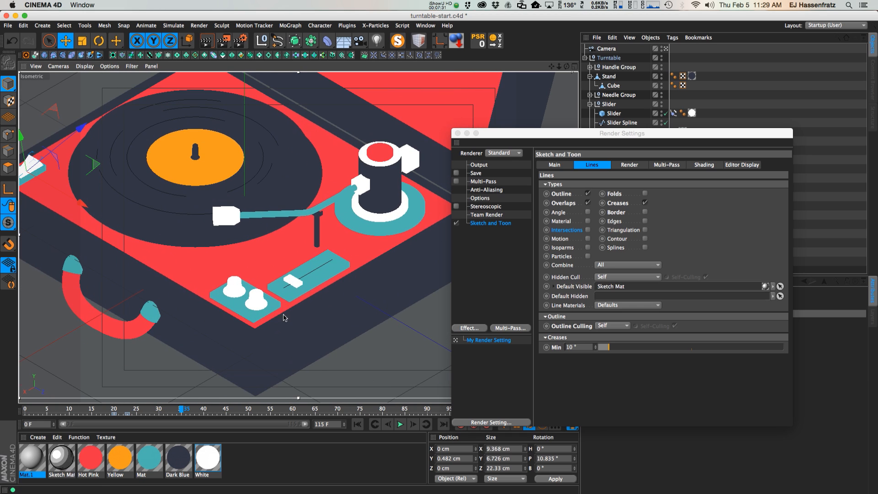
key(super+r)
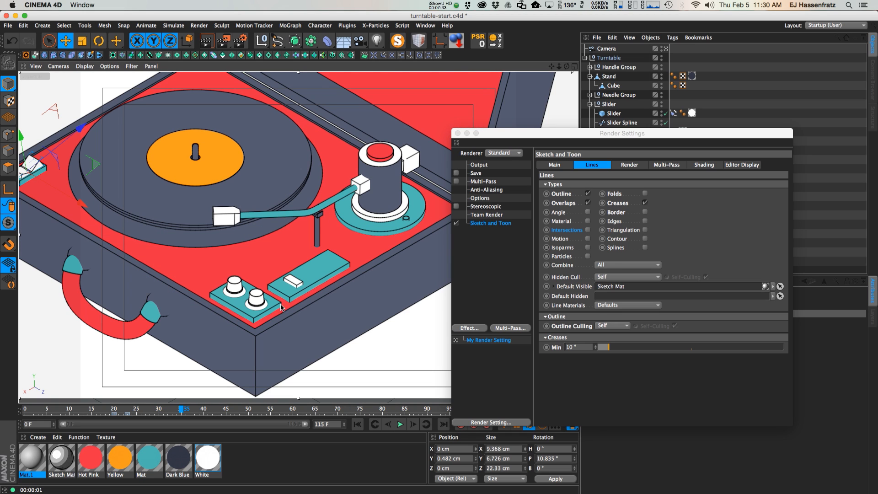
click(231, 309)
click(209, 289)
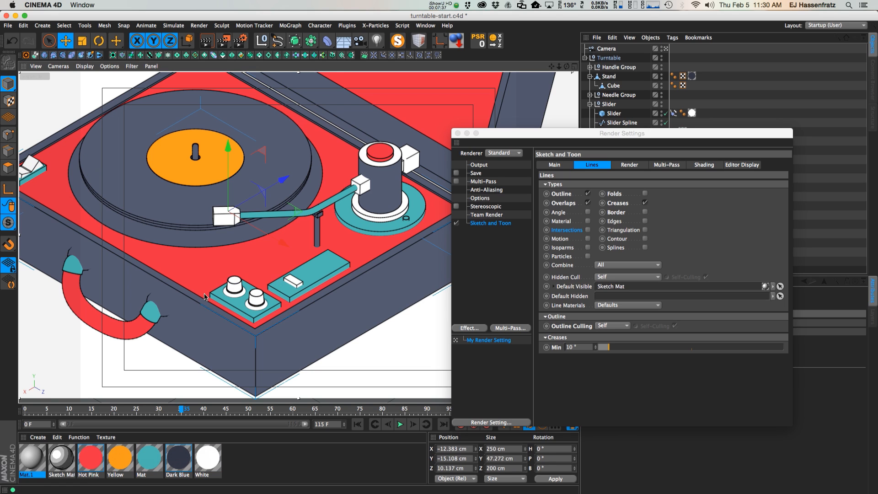
Step: Try the Sketch and Toon Intersections line type with its Objects option set to Project, and render the result
click(588, 231)
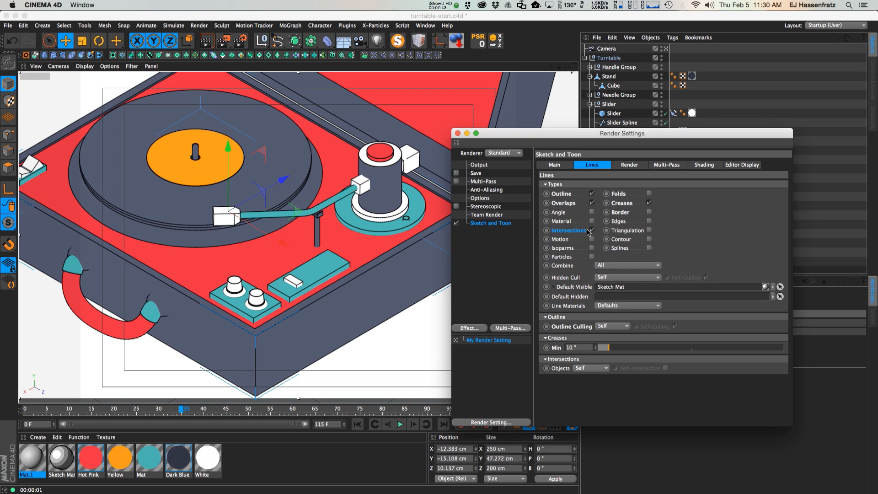
click(580, 369)
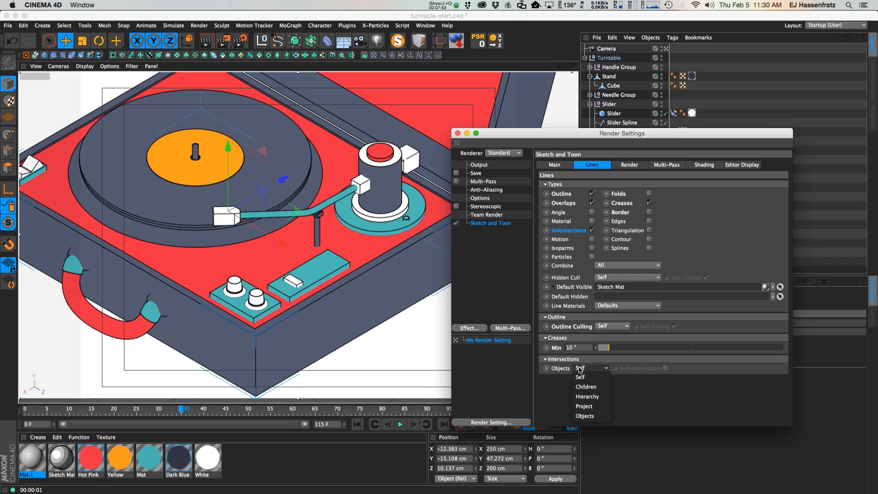
click(590, 407)
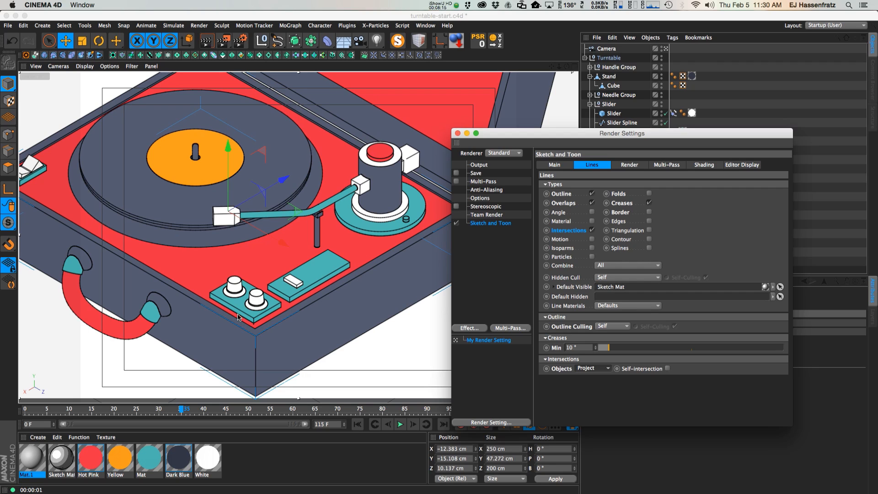
alt+right_drag(356, 123, 332, 147)
alt+middle_drag(332, 147, 300, 257)
key(super+r)
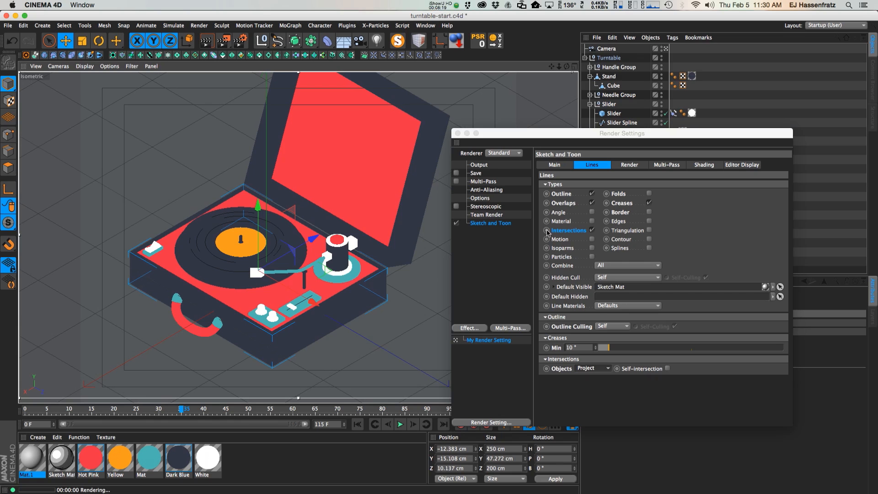
alt+right_drag(276, 311, 289, 307)
Step: Turn the Intersections line type off again and re-render the turntable, both close up and in full
click(592, 230)
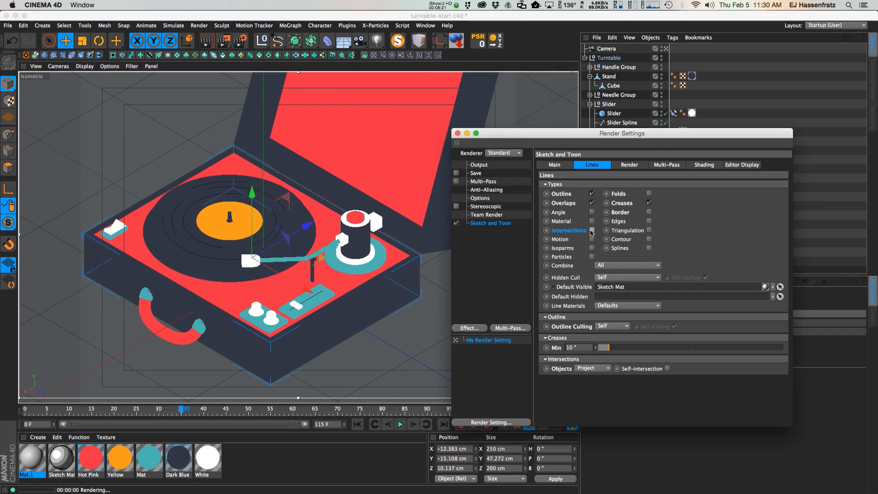
key(super+r)
alt+right_drag(252, 346, 264, 347)
key(super+r)
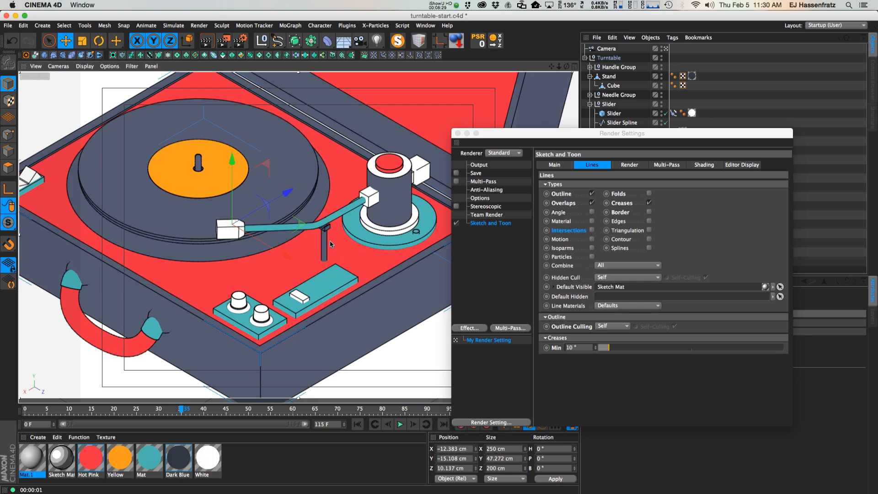
scroll(329, 243, down, 10)
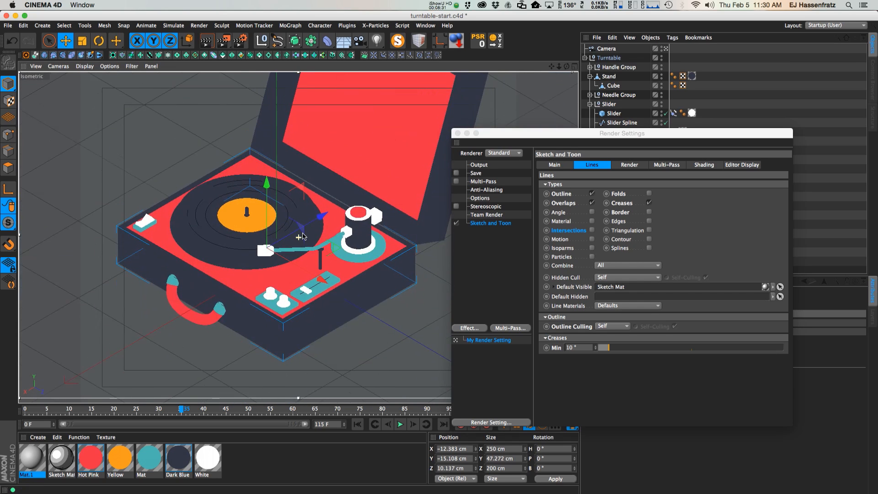
scroll(325, 277, down, 4)
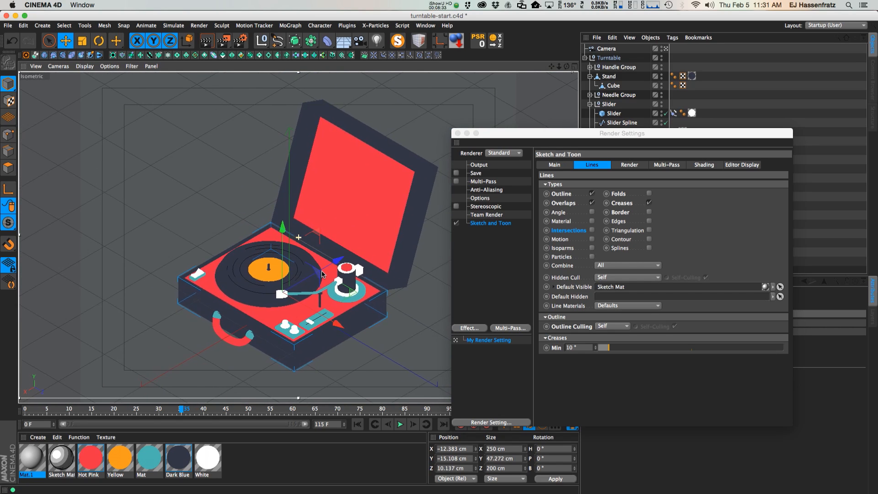
key(super+r)
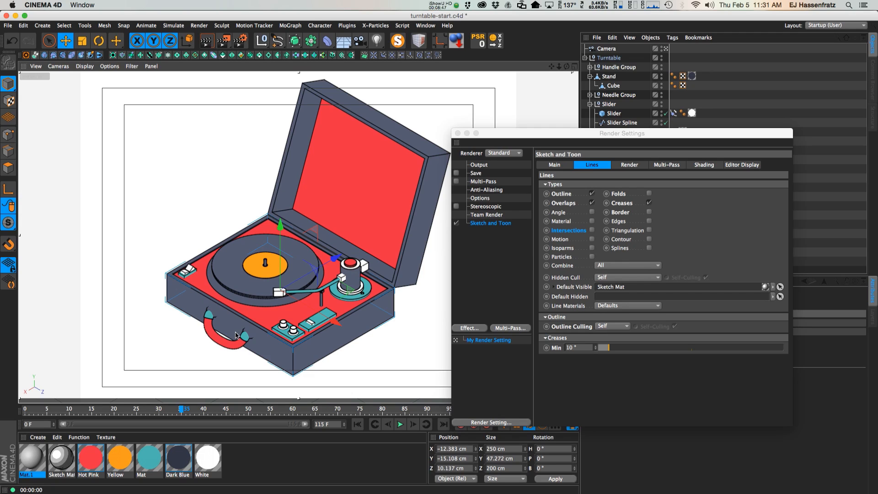
Step: Enable the Splines line type and expand the Record Lines group to reveal the arc splines on the record
click(630, 249)
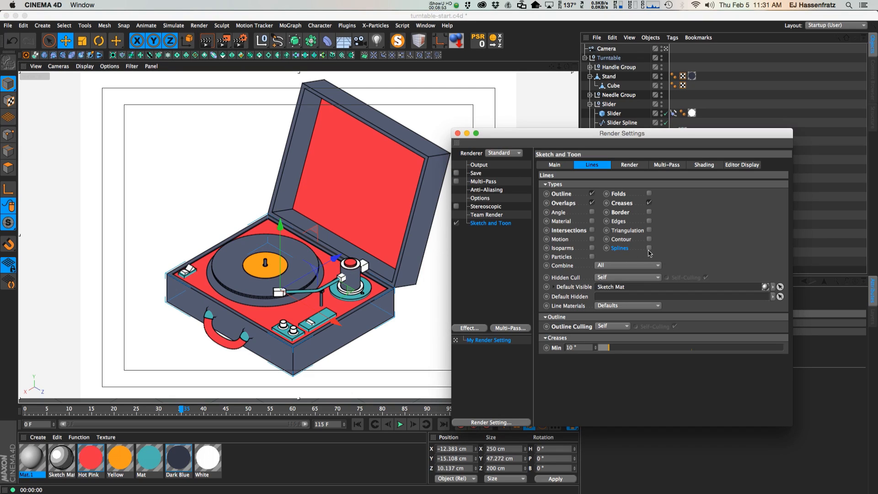
click(649, 248)
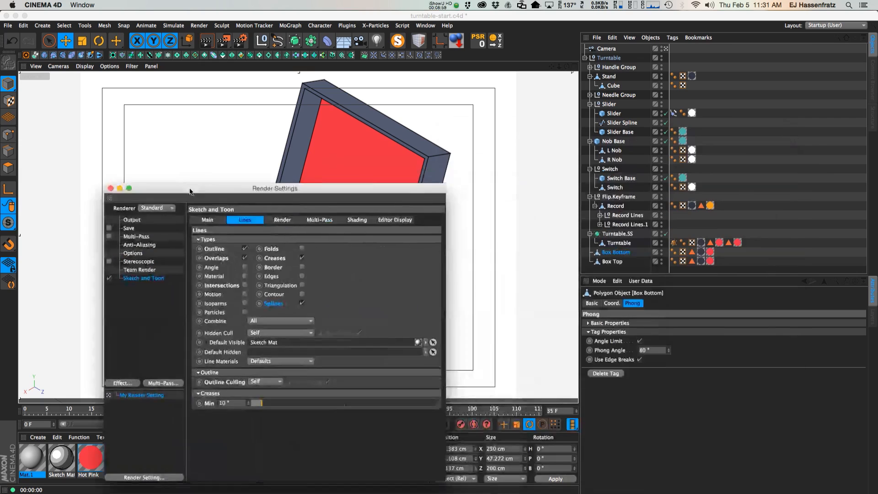
click(600, 215)
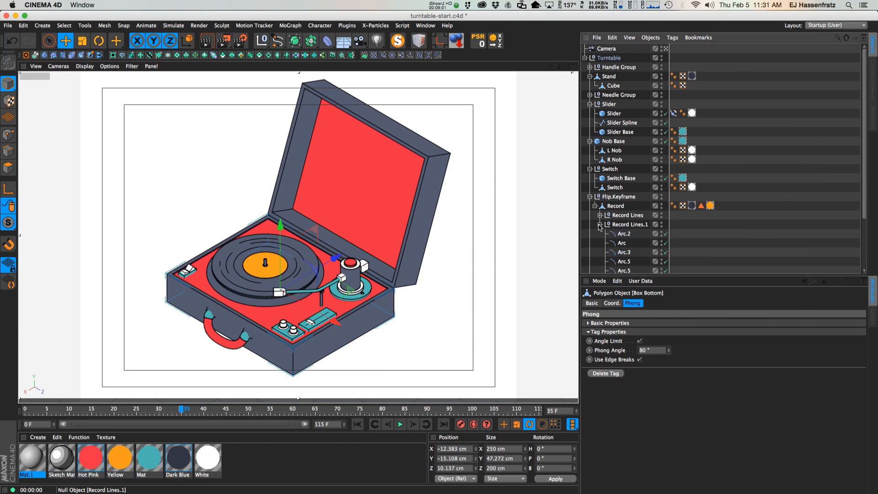
click(621, 215)
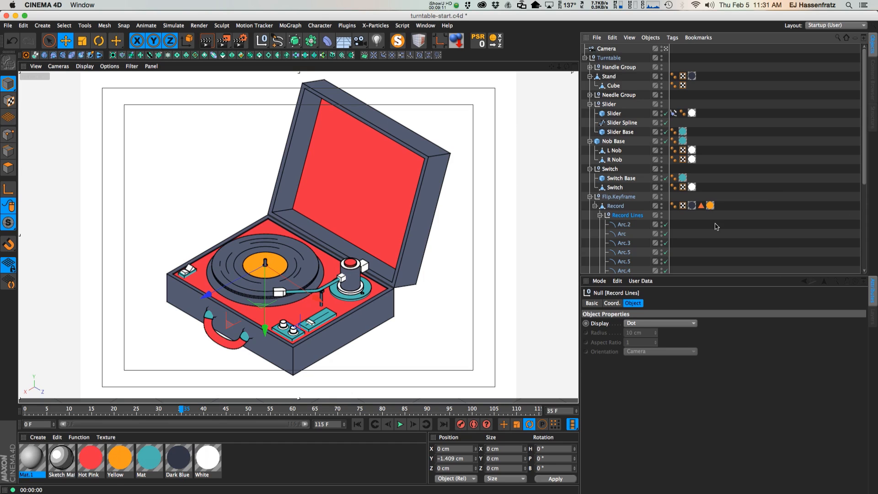
Step: Reopen the Render Settings beside the turntable, show the Sketch and Toon Shading options, and widen the window
key(super+b)
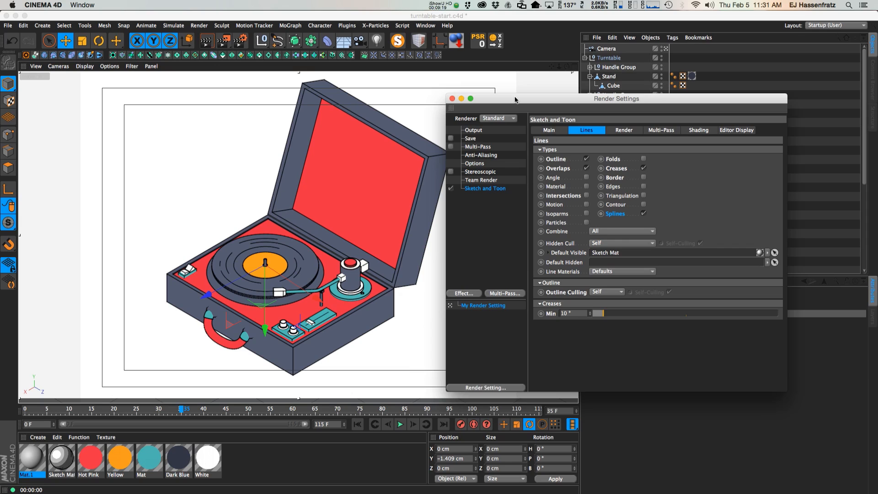
drag(516, 100, 549, 143)
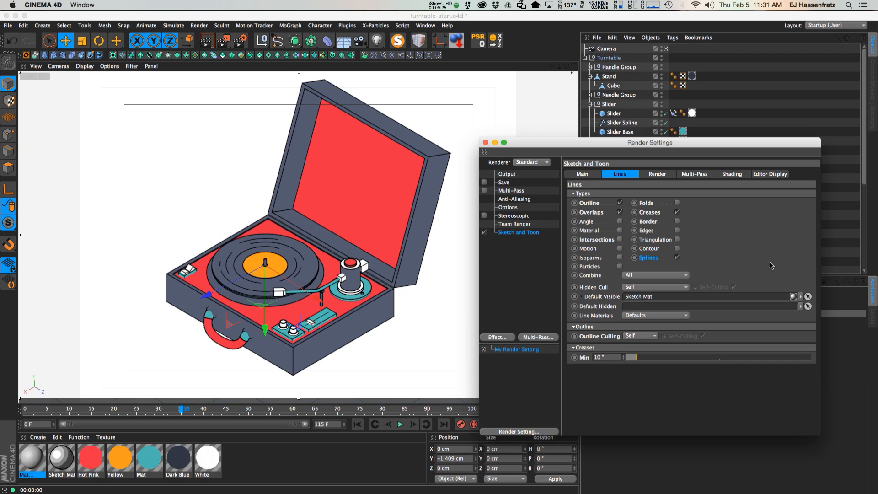
click(677, 258)
click(722, 174)
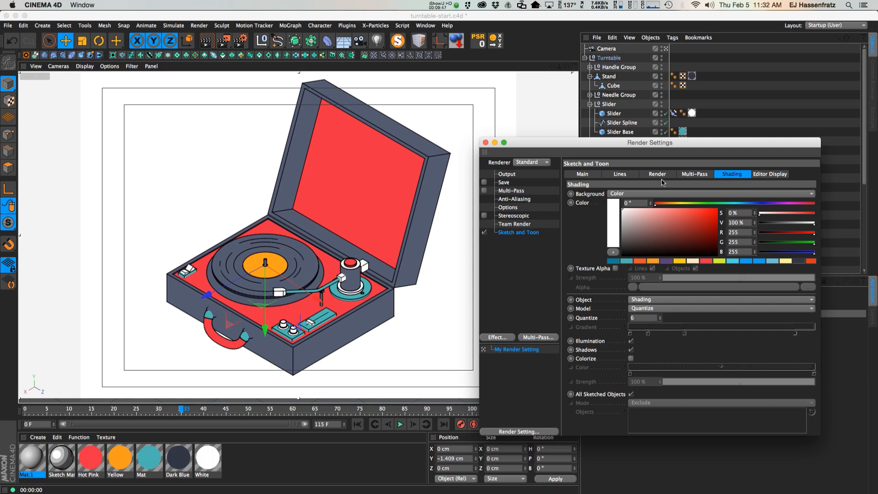
drag(634, 146, 619, 139)
drag(806, 426, 844, 424)
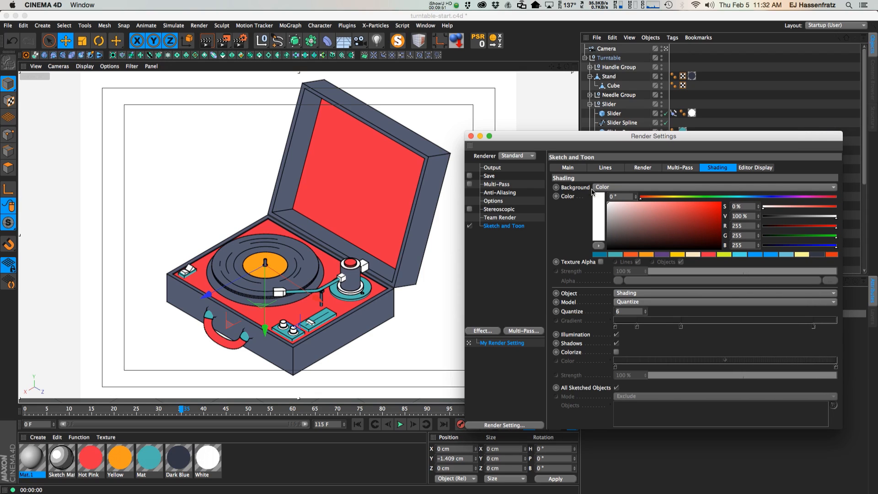
Step: Try the Shading background set to Off, return it to Color, and choose the cream swatch (R 248, G 232, B 197)
click(609, 188)
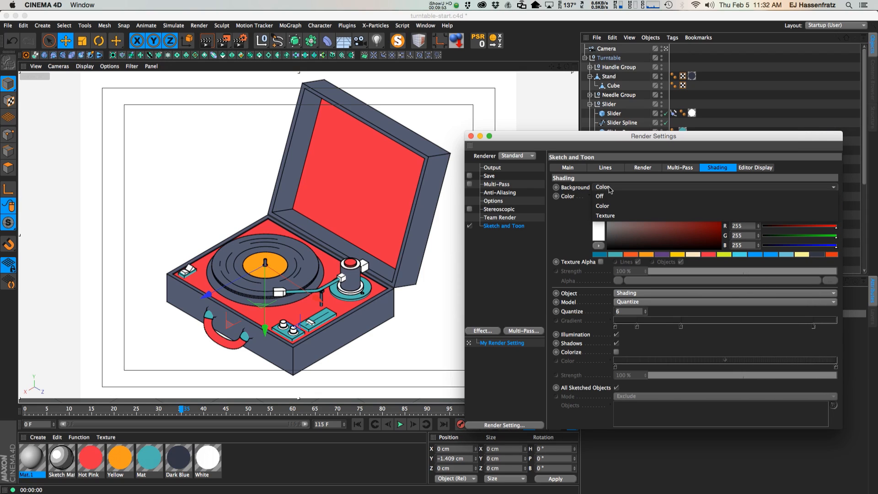
click(597, 196)
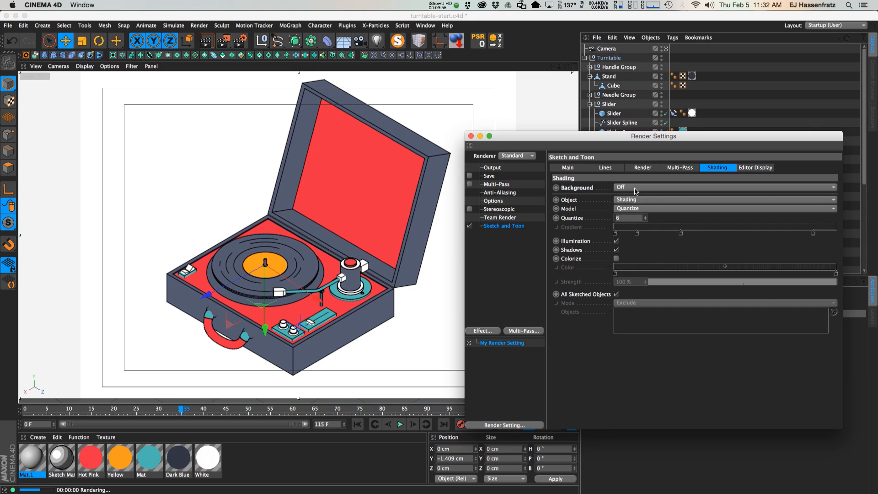
click(635, 188)
click(637, 196)
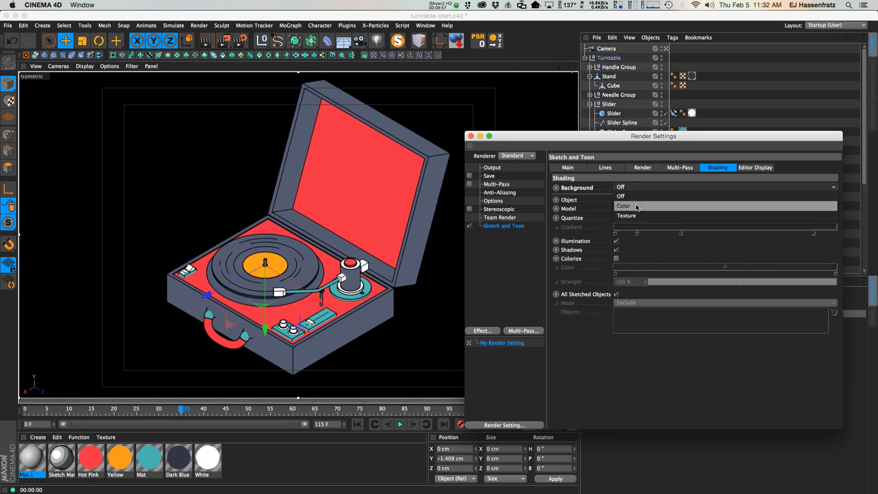
click(693, 255)
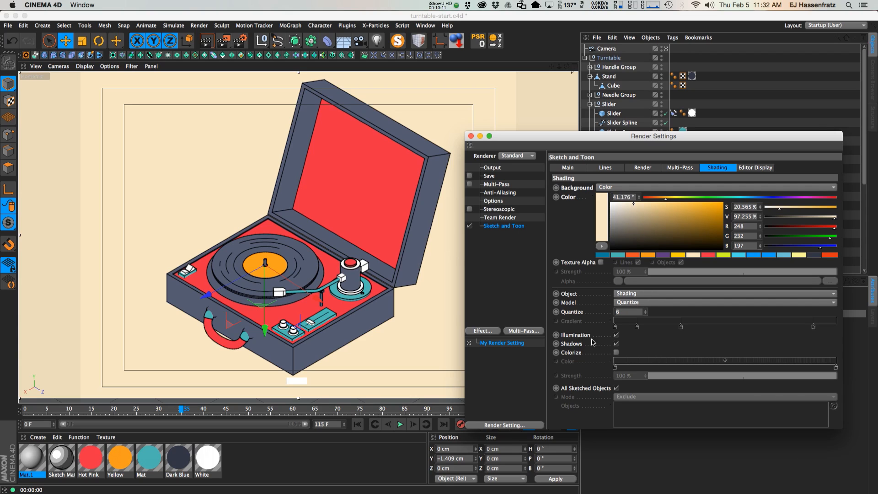
Step: Set the Shading Object option to Off, deselect the Record Lines, and close the Render Settings
click(625, 294)
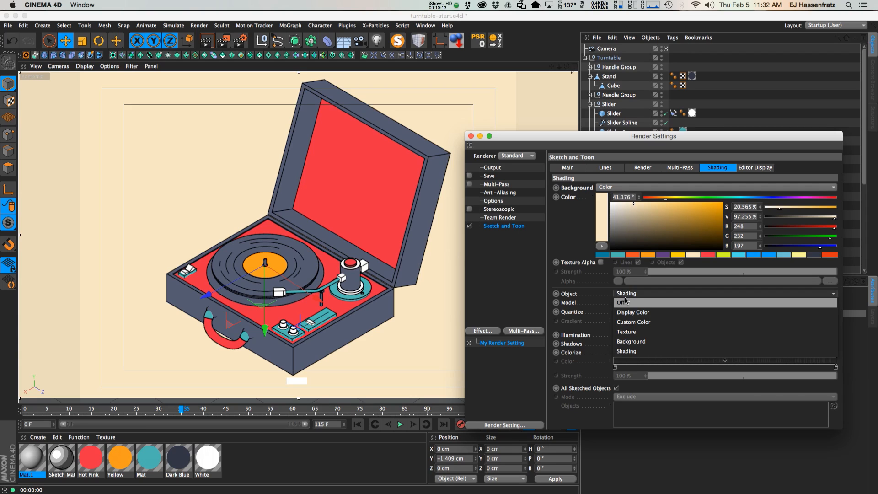
click(625, 302)
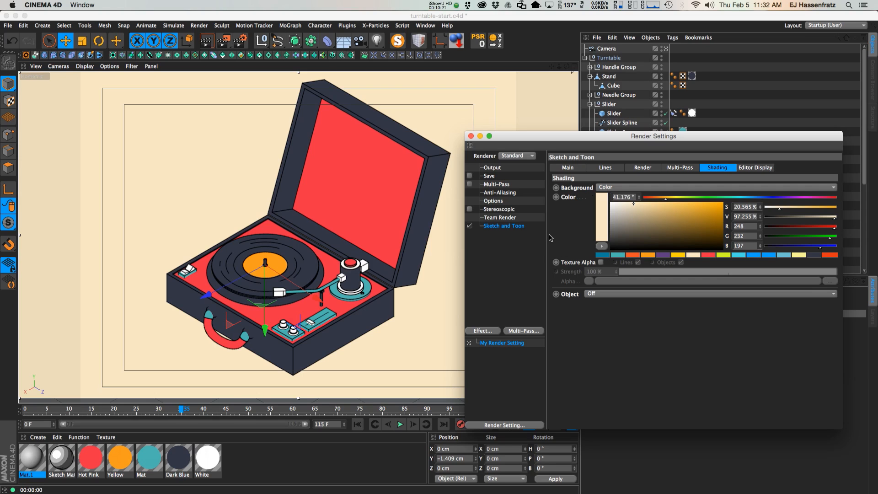
click(410, 309)
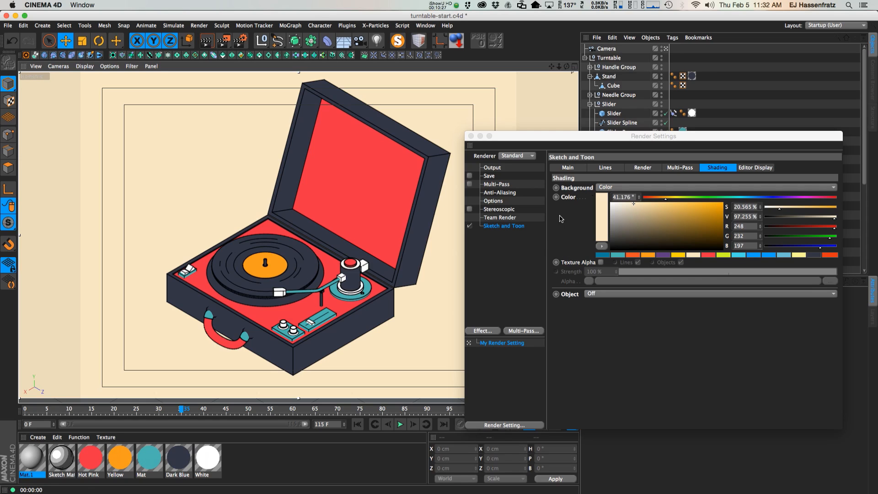
click(470, 137)
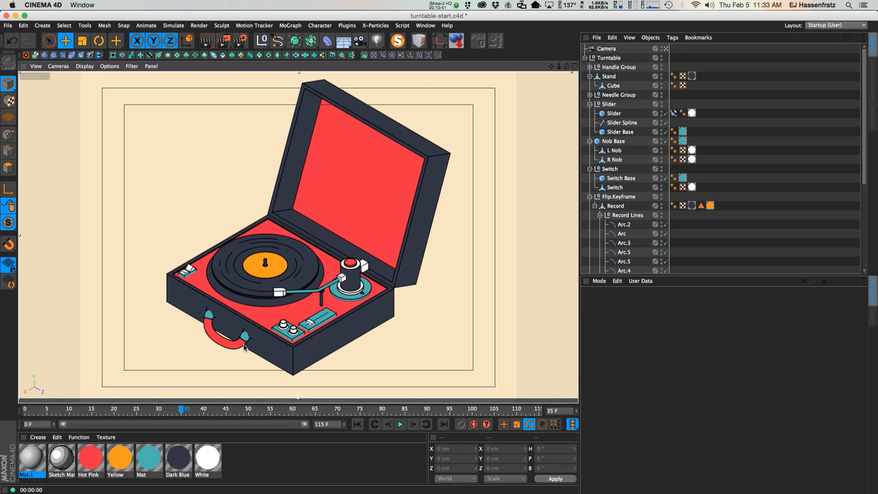
Step: Open the Sketch Mat material for editing and position and resize its editor so the turntable stays uncovered
double_click(63, 463)
mouse_move(272, 62)
mouse_down()
mouse_move(616, 68)
mouse_move(584, 76)
mouse_up()
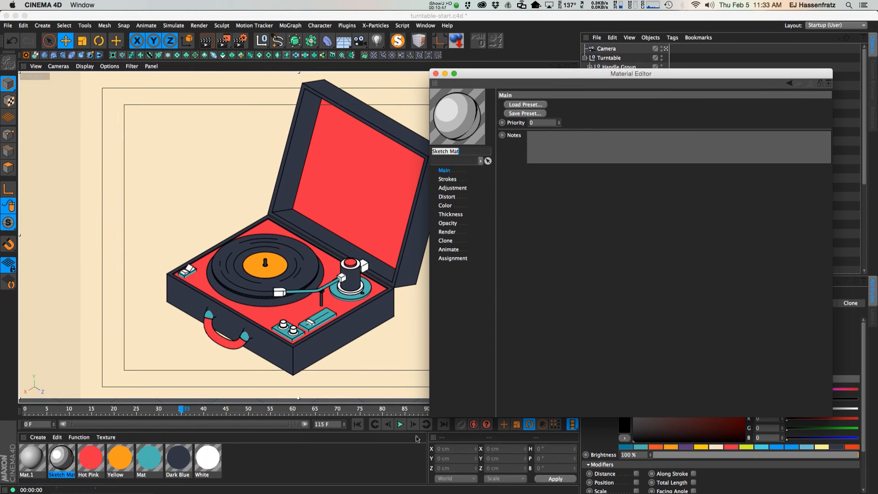
drag(435, 414, 479, 412)
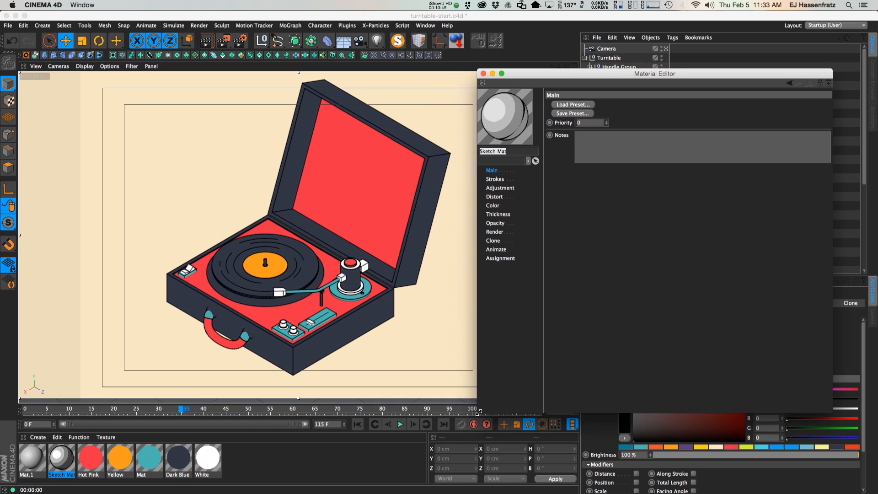
Step: Review the Sketch and Toon Lines settings and their default visible material in the Render Settings, and close the window
click(240, 41)
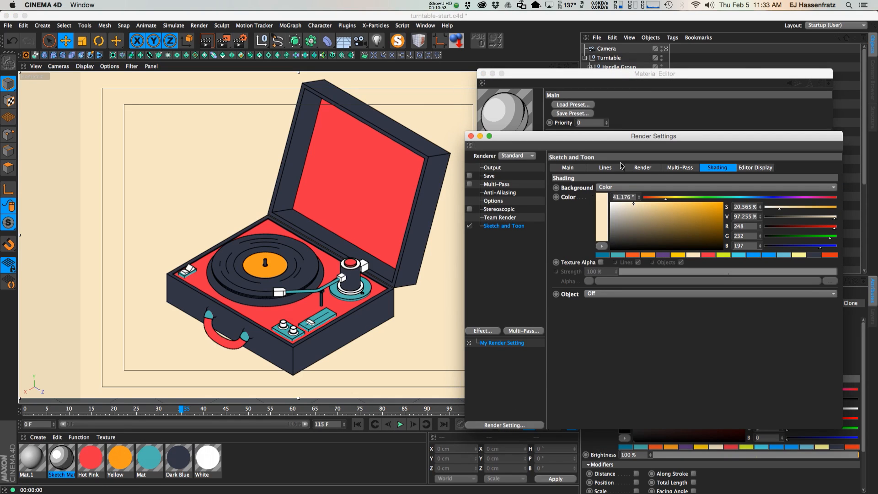
click(606, 167)
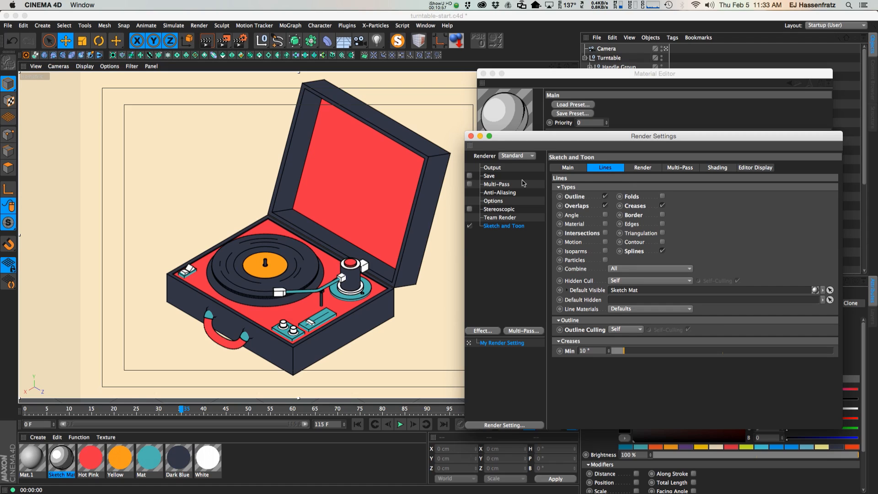
click(471, 137)
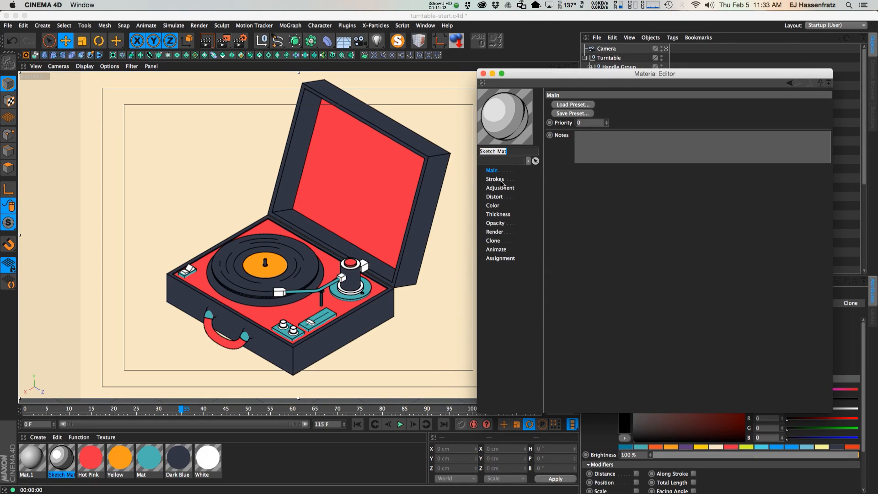
Step: Show the Strokes settings of Sketch Mat and rename the material as Global Strokes
double_click(62, 463)
click(494, 179)
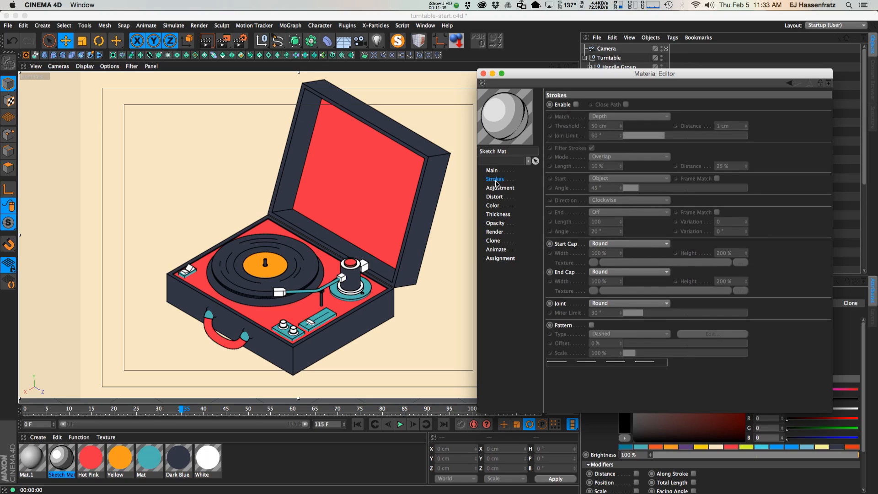
click(514, 151)
text(Global Strokes)
key(Return)
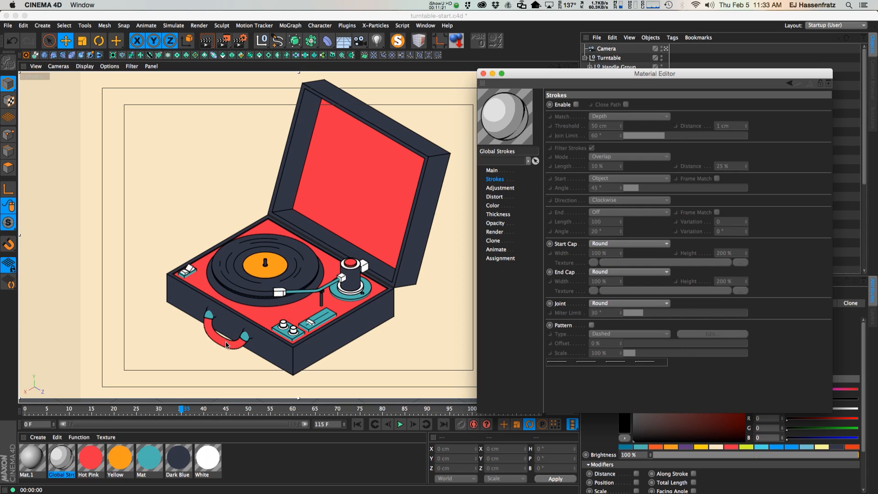
Step: Enable Strokes for the Global Strokes material, turn off Filter Strokes, and set Match to Flat
click(576, 105)
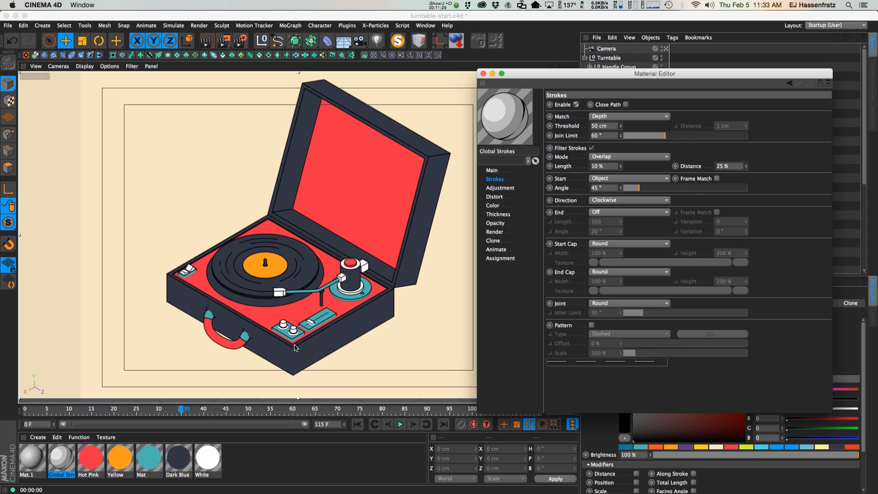
click(576, 104)
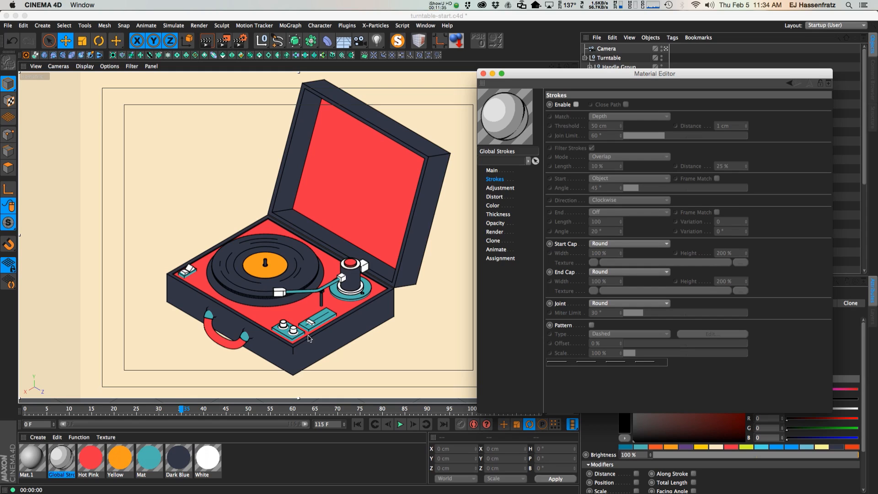
click(576, 104)
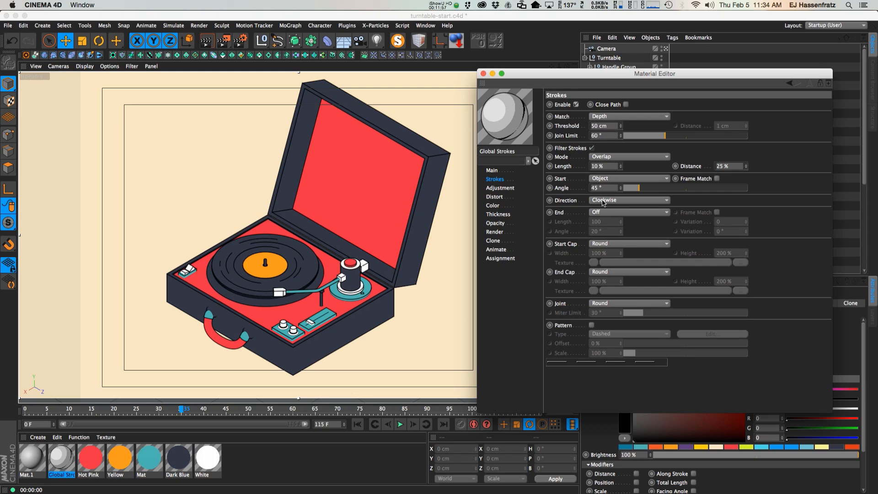
click(592, 148)
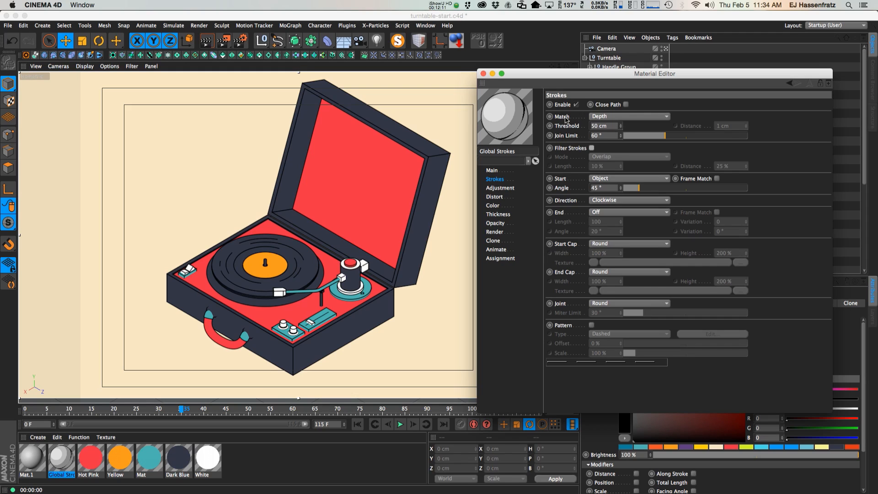
click(604, 116)
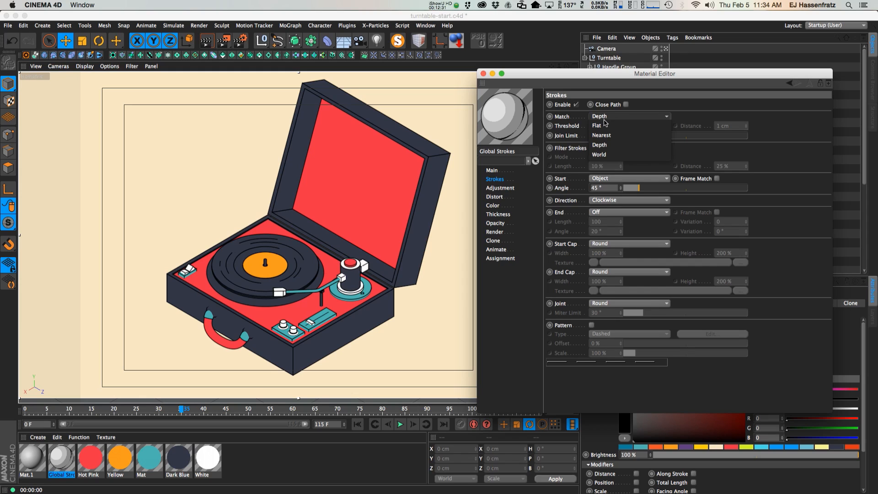
click(605, 126)
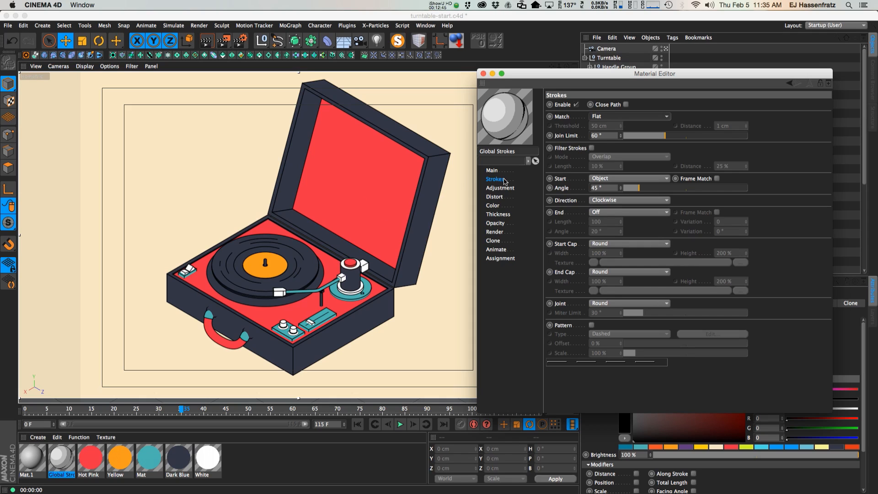
Step: Check the Global Strokes material's Color settings and set its Thickness to 3
click(493, 206)
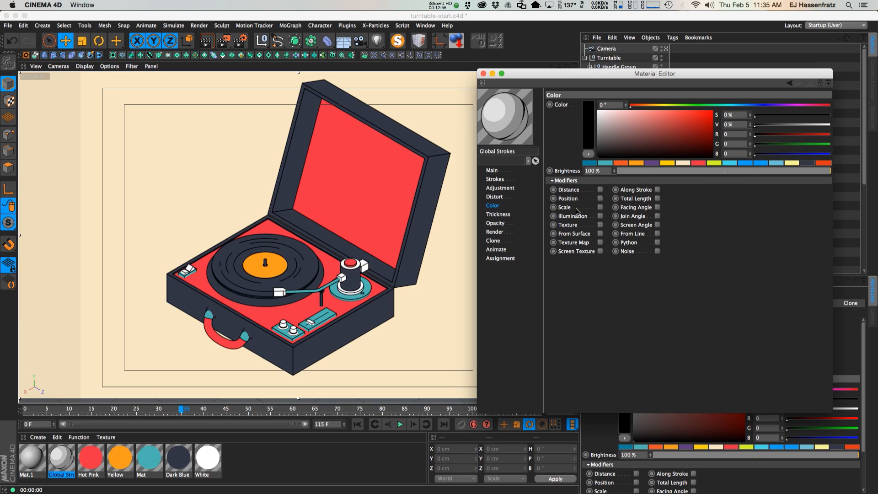
click(494, 214)
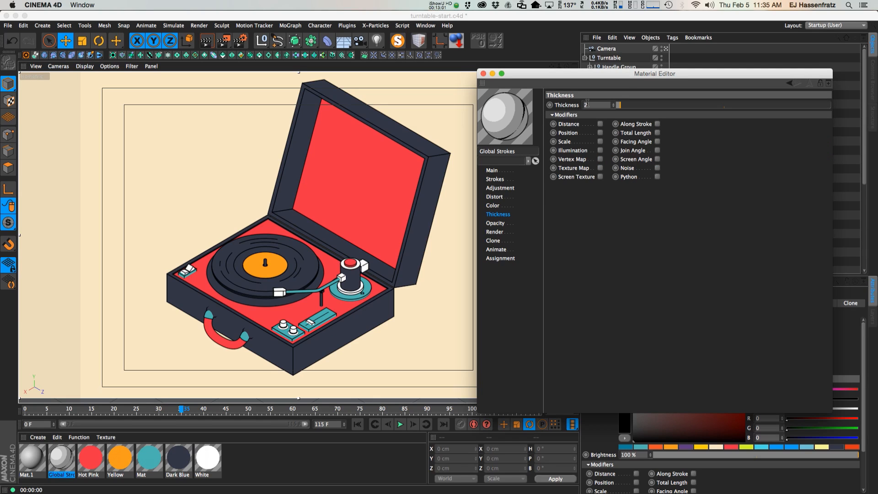
text(3)
key(Return)
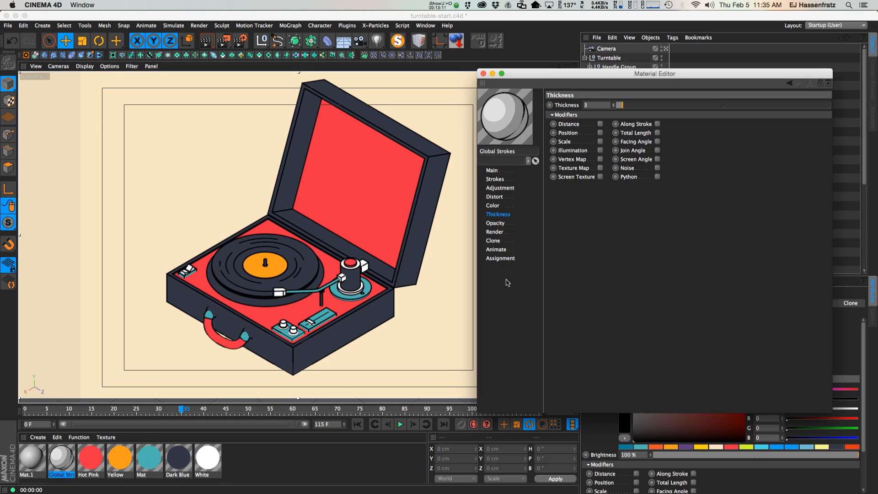
Step: Look through the Render, Assignment, Color and Animate settings of Global Strokes, and close the material editor
click(502, 234)
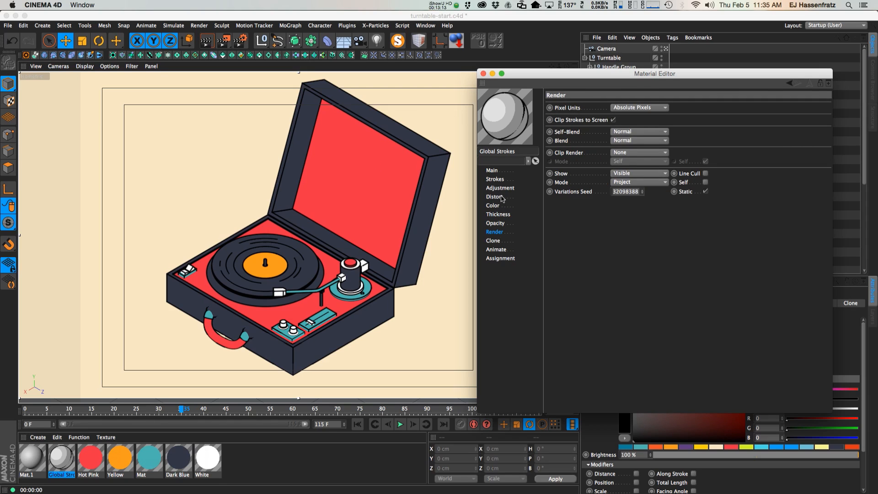
click(498, 257)
click(497, 232)
click(496, 205)
click(496, 250)
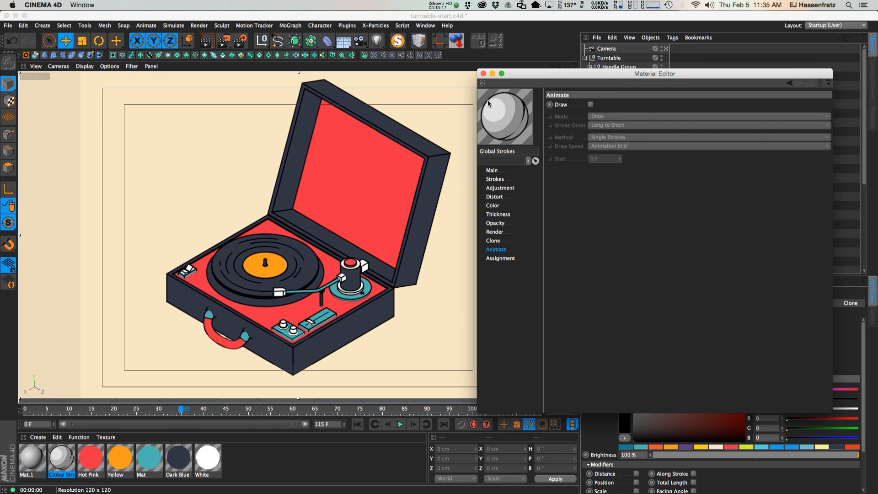
click(483, 73)
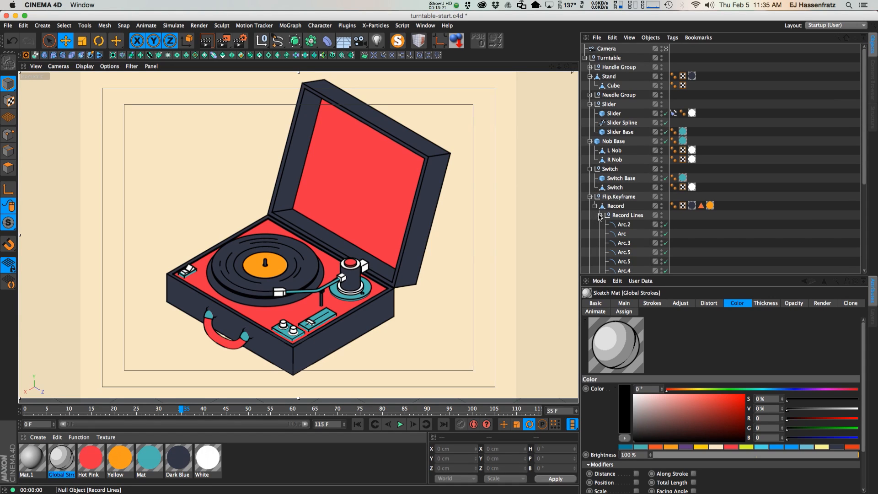
Step: Examine the arc splines grouped in Record Lines and Record Lines.1 under the Record object, leaving both groups collapsed
ctrl+drag(600, 215, 600, 224)
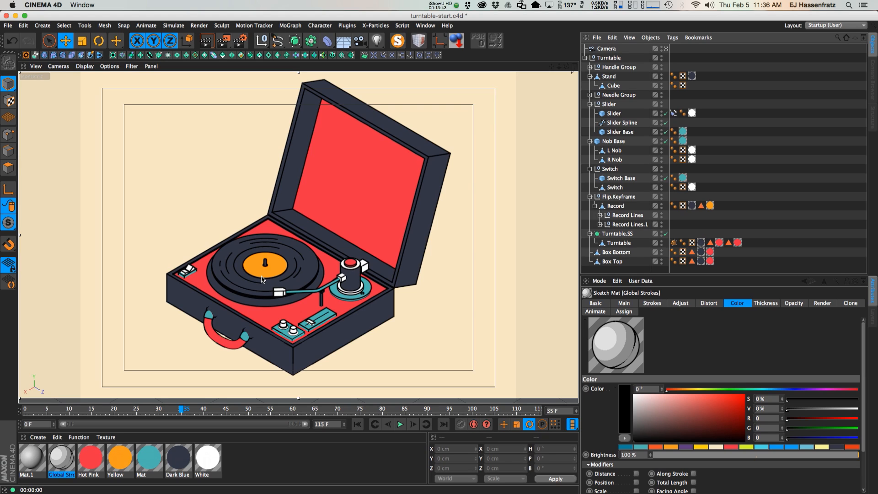
click(600, 215)
scroll(599, 215, down, 2)
click(600, 251)
scroll(604, 247, down, 4)
scroll(623, 207, up, 1)
click(600, 163)
click(600, 148)
Step: Add a Sketch Style tag to both the Record Lines and Record Lines.1 groups
click(614, 216)
shift+click(630, 225)
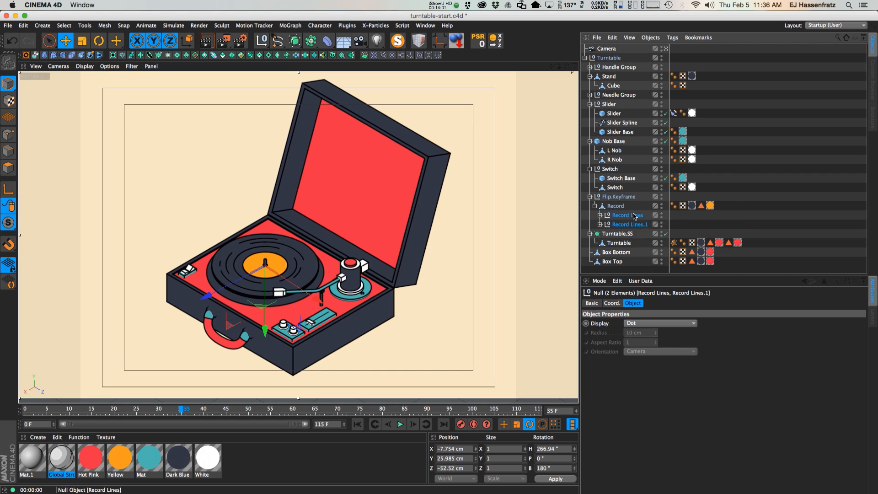
right_click(631, 216)
mouse_move(653, 275)
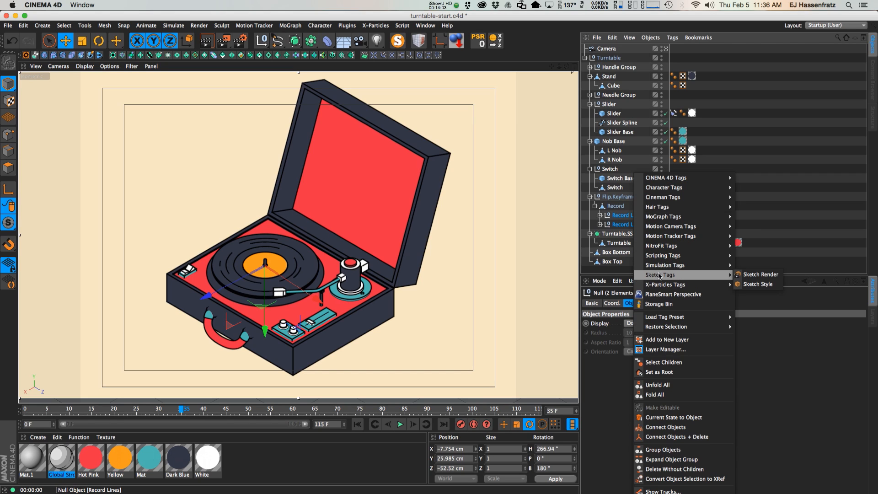
click(771, 284)
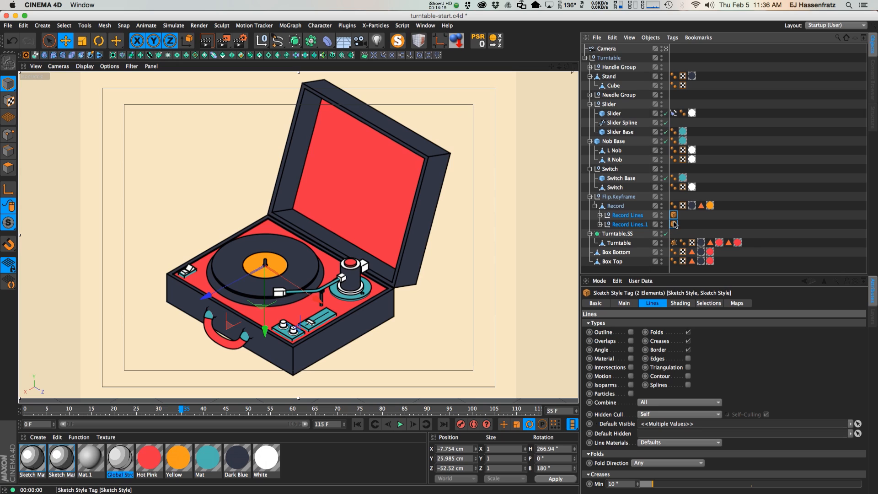
Step: Turn off the Folds, Creases and Border line types in both Sketch Style tags
click(688, 332)
click(688, 341)
click(689, 350)
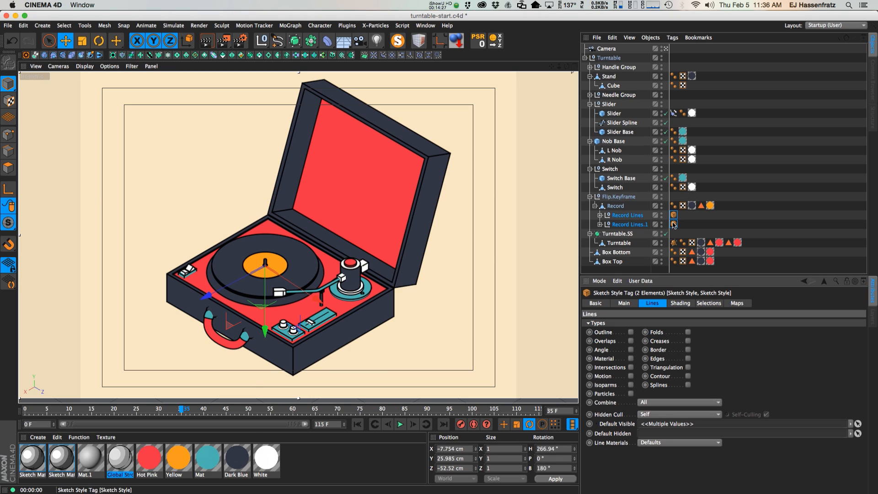
Step: Merge the two new Sketch Mat materials into one shared material and rename it as Stroke Mat
click(57, 462)
drag(65, 469, 34, 464)
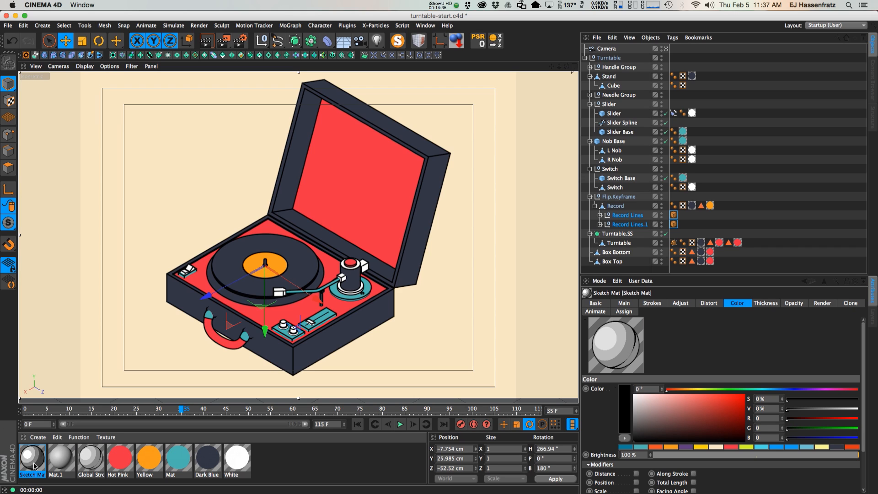
double_click(34, 463)
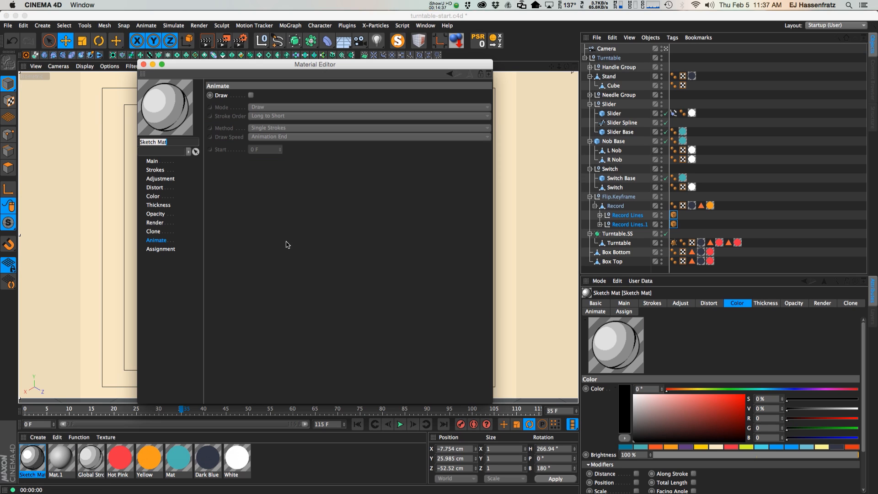
drag(222, 69, 404, 82)
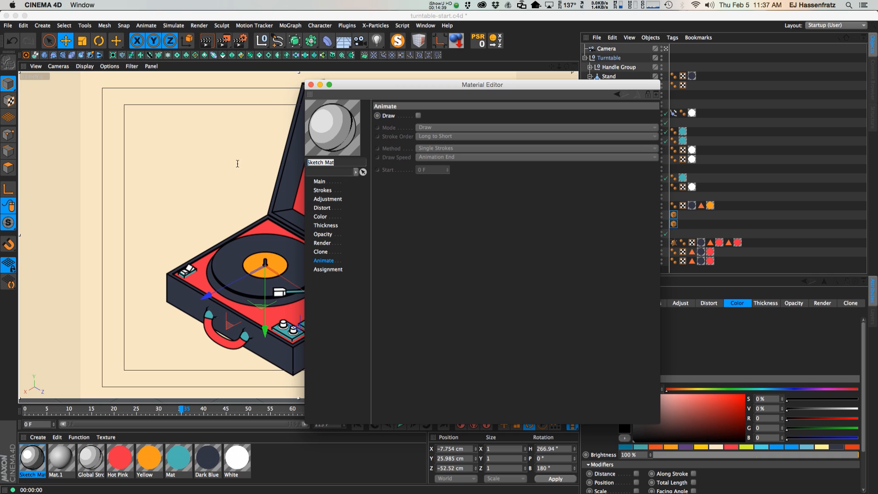
text(Stroke Mat)
key(Return)
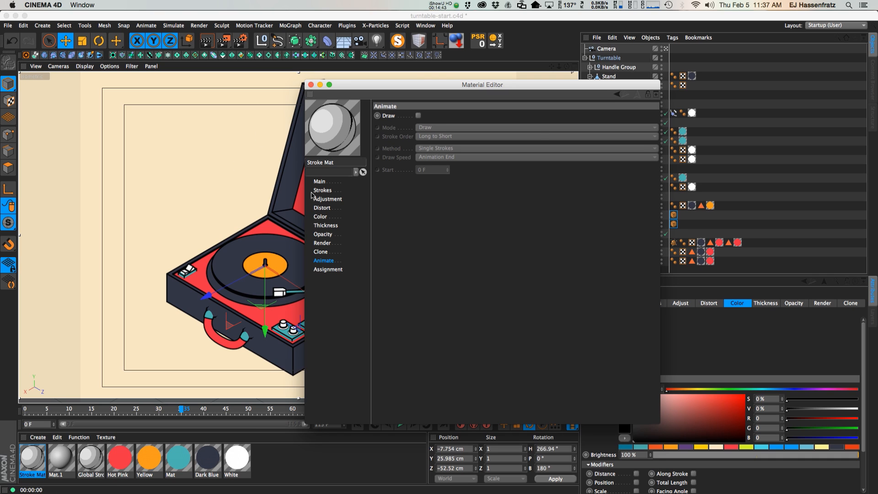
Step: Enable Strokes for the Stroke Mat material, moving its editor off the turntable
click(321, 190)
drag(372, 85, 475, 84)
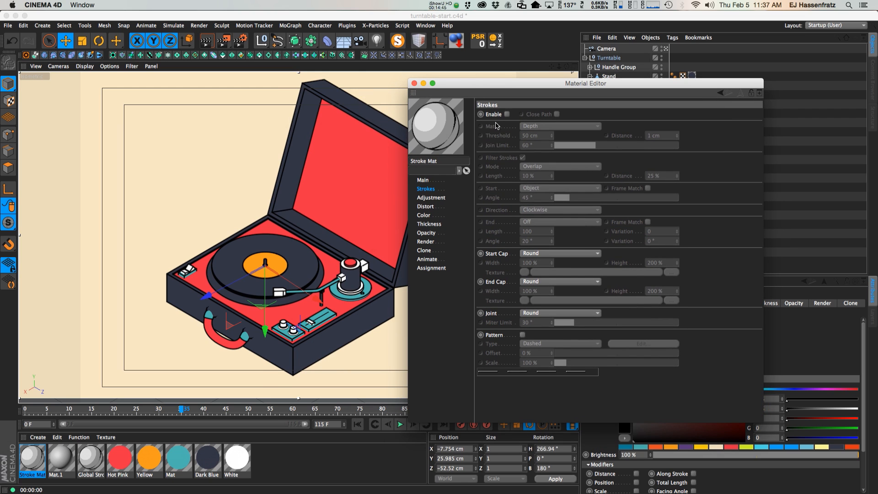
click(507, 115)
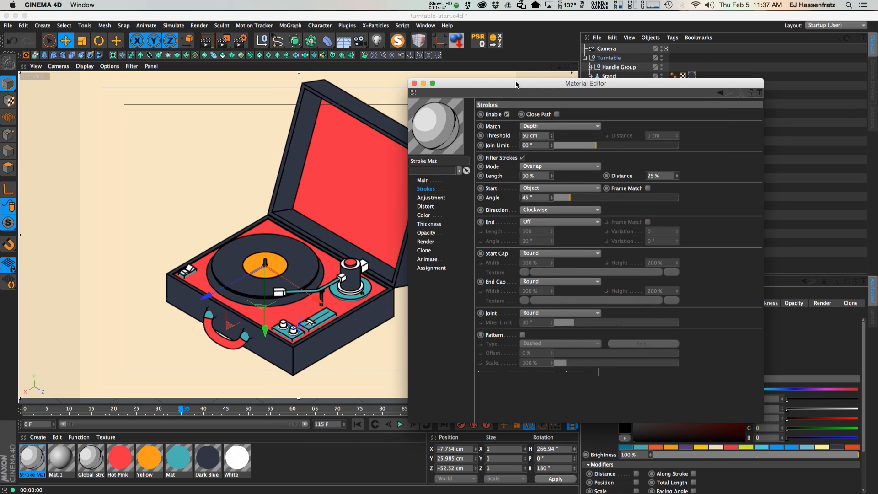
Step: Shrink the material editor and move it aside, and turn on the Splines line type in both record-line Sketch Style tags
drag(516, 83, 482, 86)
drag(600, 365, 595, 362)
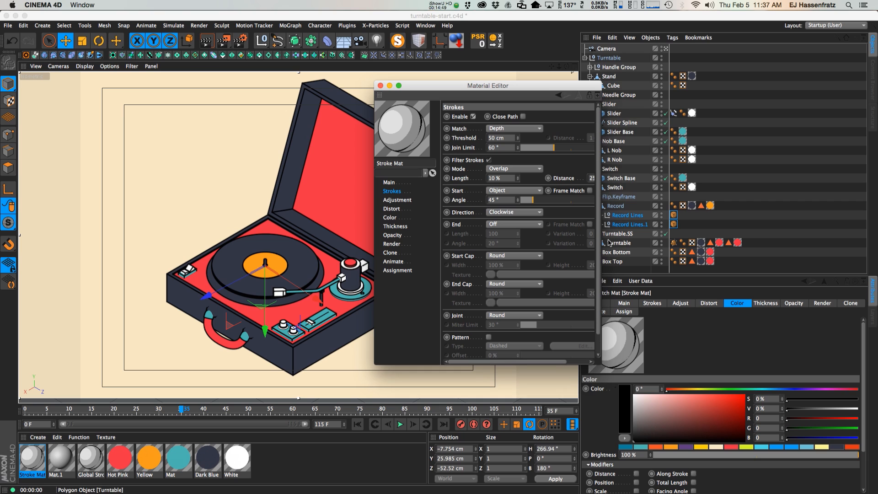
click(674, 215)
shift+click(675, 225)
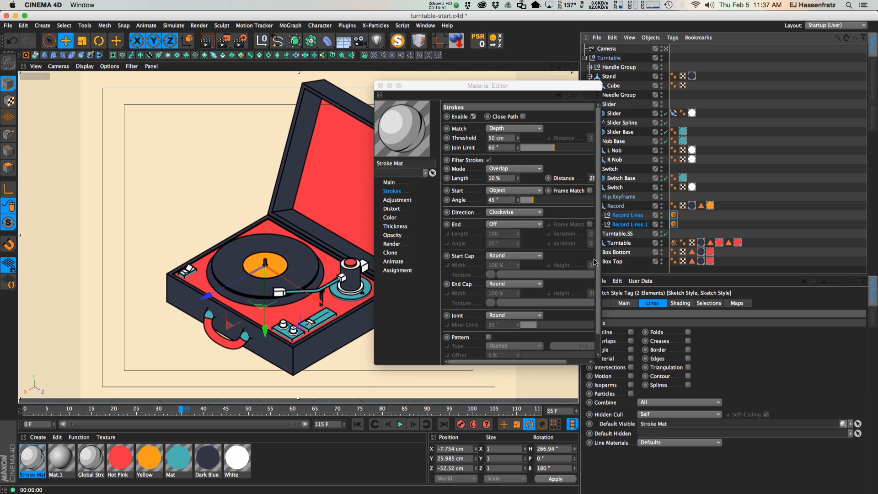
drag(546, 90, 155, 182)
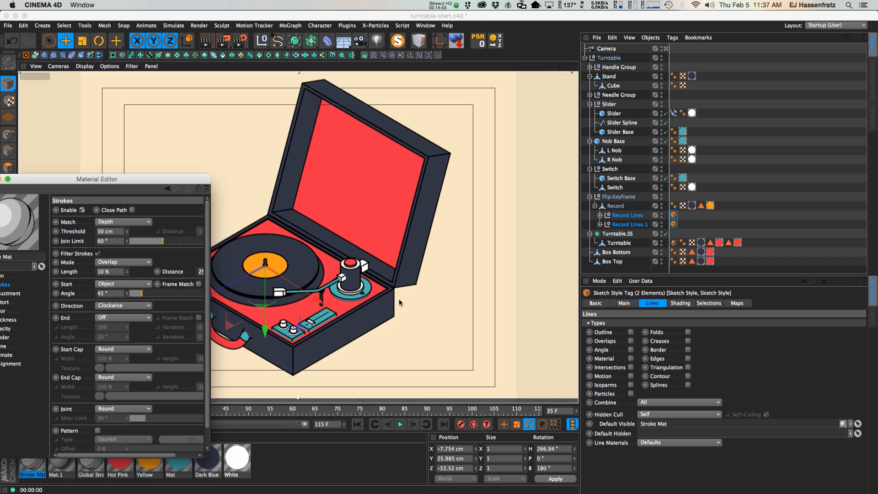
click(688, 386)
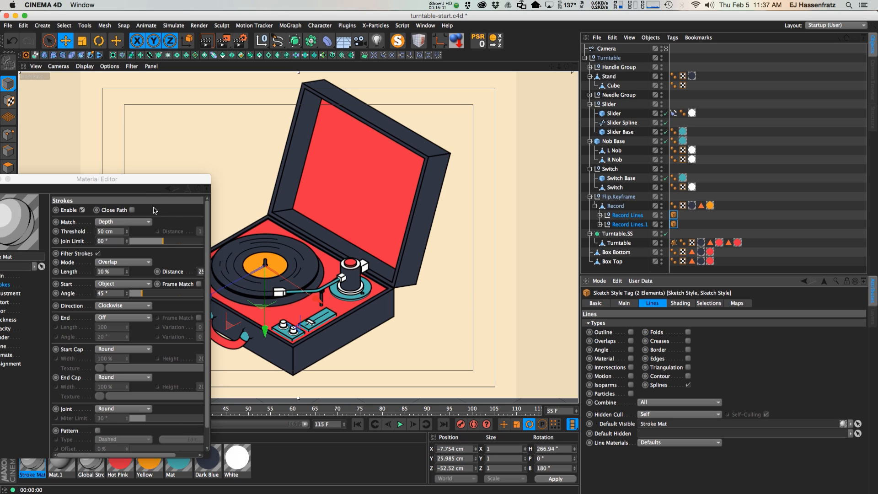
Step: Reposition and enlarge the material editor beside the turntable, and set the Stroke Mat material's Thickness to 3
drag(144, 179, 761, 82)
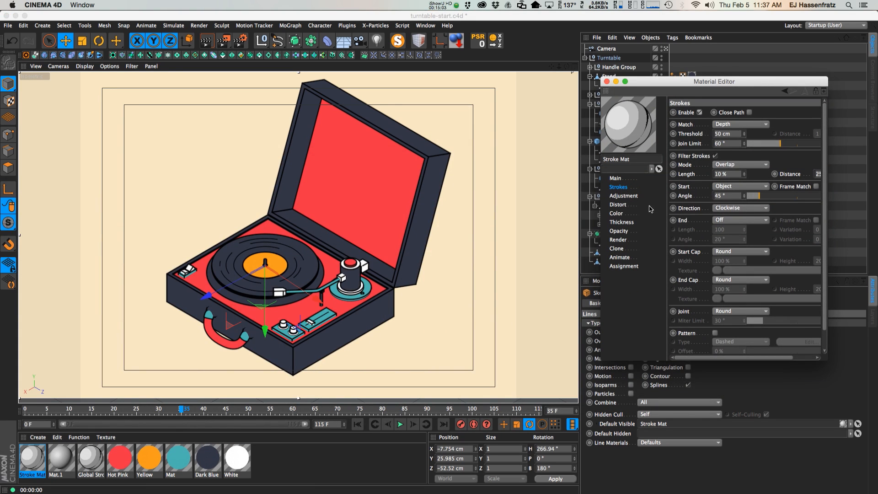
click(616, 213)
click(621, 222)
drag(641, 82, 553, 90)
drag(735, 364, 816, 402)
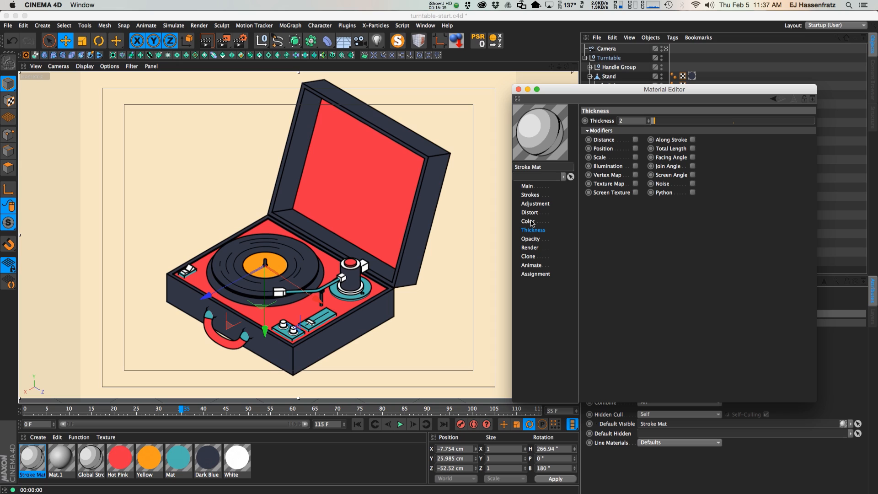
click(649, 119)
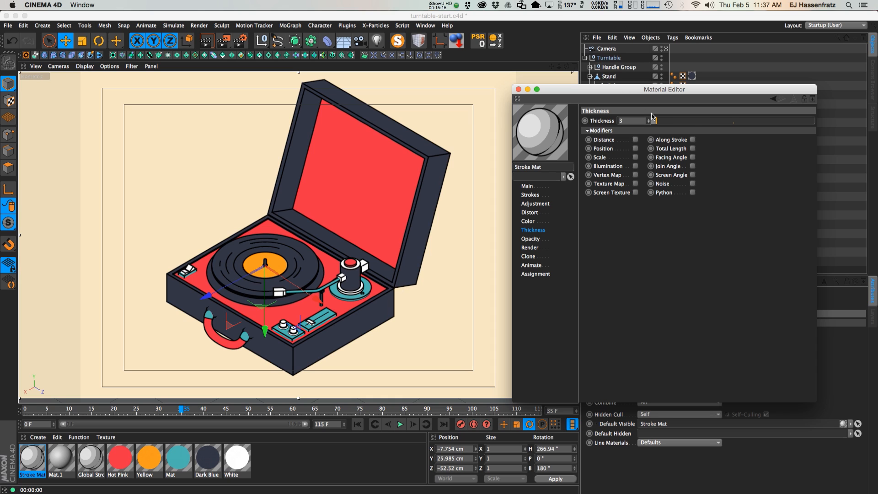
Step: Try a Thickness of 11 for Stroke Mat, restore it to 3, and move the material editor aside
drag(653, 118, 690, 122)
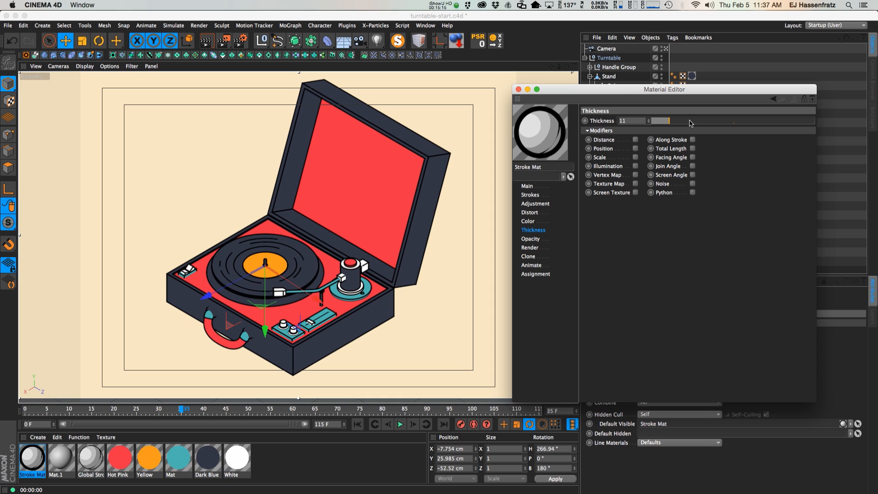
click(658, 122)
mouse_move(626, 94)
mouse_down()
mouse_move(579, 159)
mouse_move(407, 229)
mouse_move(404, 245)
mouse_move(545, 211)
mouse_up()
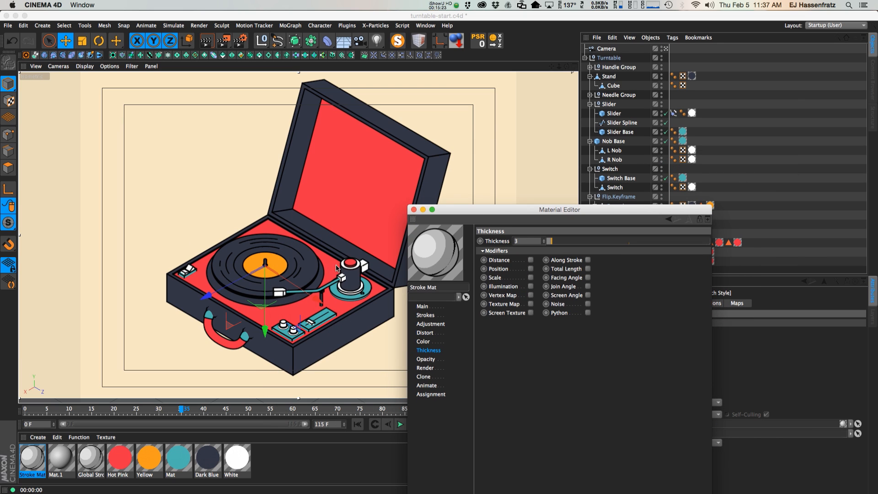
drag(486, 213, 532, 145)
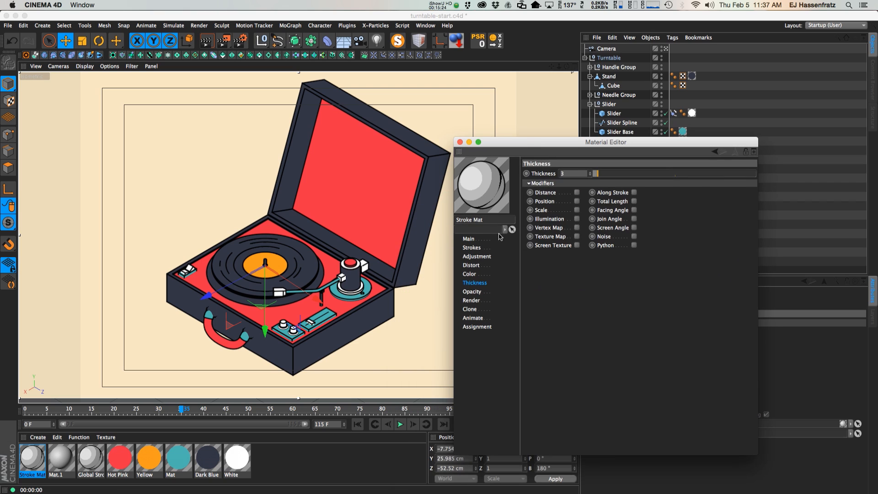
Step: Set the Stroke Mat color to a muted blue-grey of about RGB 114, 117, 126 and close the material editor
click(472, 274)
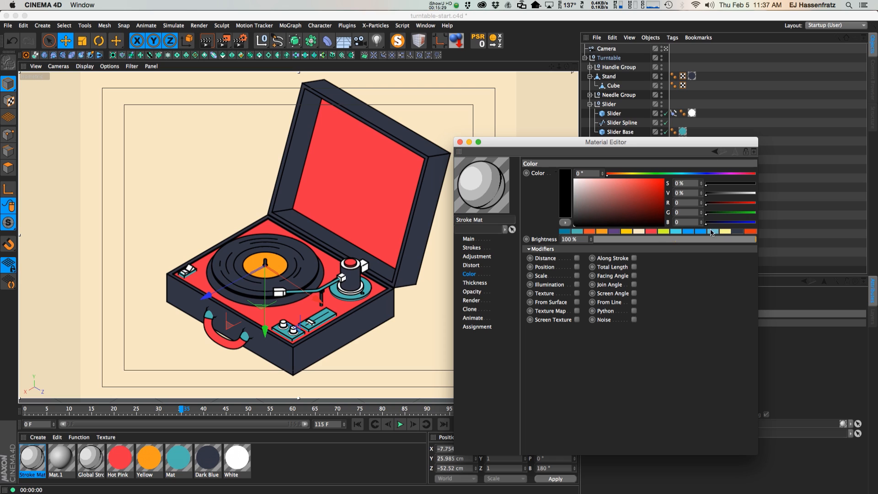
click(738, 231)
click(598, 201)
drag(599, 201, 582, 208)
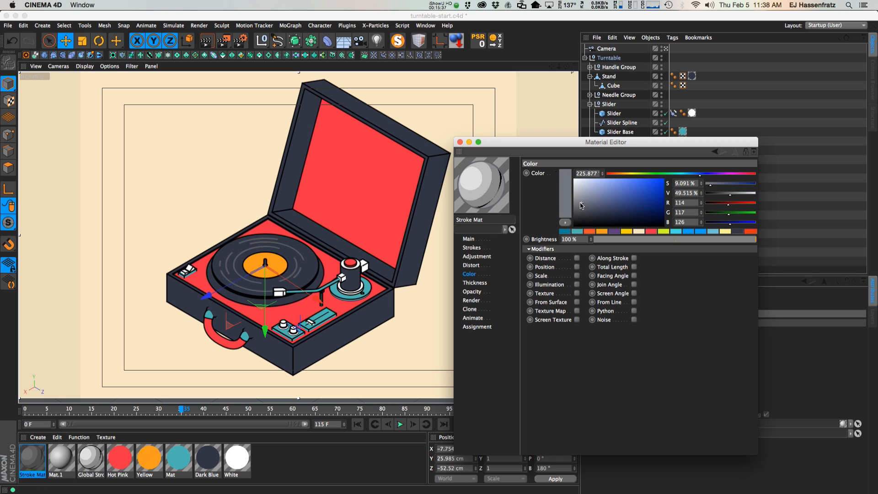
click(461, 141)
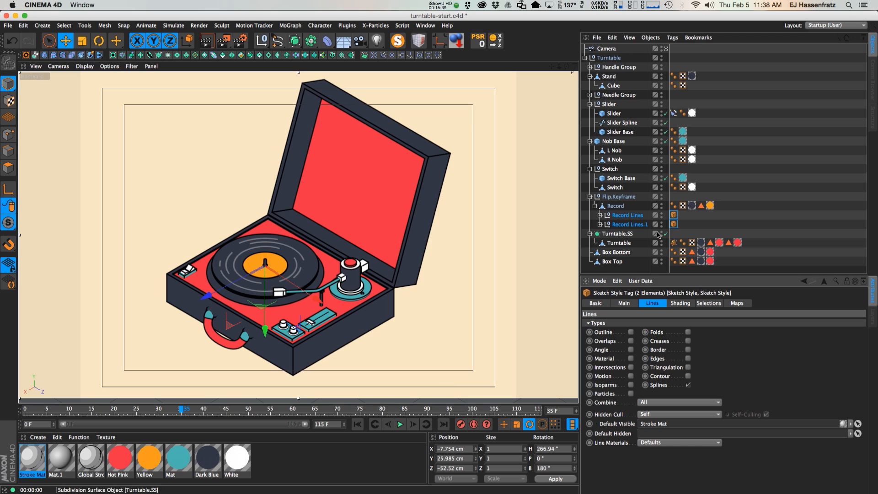
Step: Try Global Strokes as the Default Visible material in both record-line Sketch Style tags, restore Stroke Mat, and reselect both tags
click(674, 215)
shift+click(674, 225)
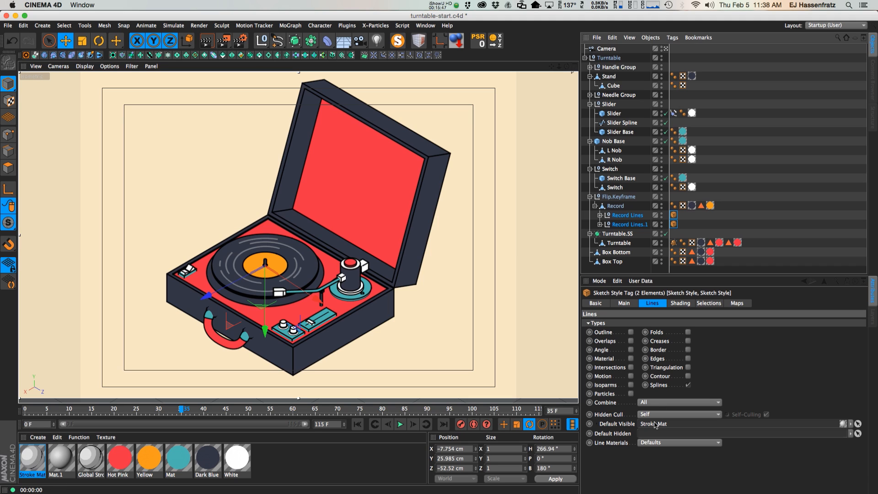
mouse_move(93, 462)
mouse_down()
mouse_move(108, 475)
mouse_move(243, 481)
mouse_move(666, 424)
mouse_up()
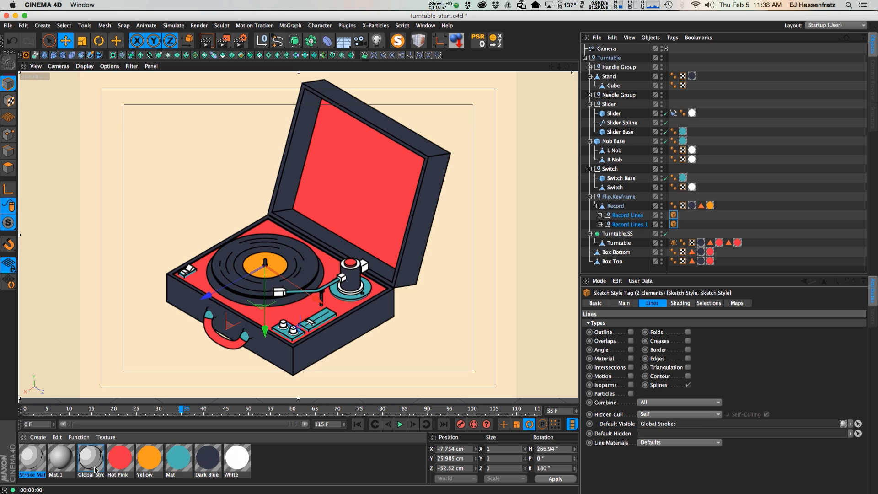
mouse_move(33, 465)
mouse_down()
mouse_move(708, 410)
mouse_move(697, 424)
mouse_up()
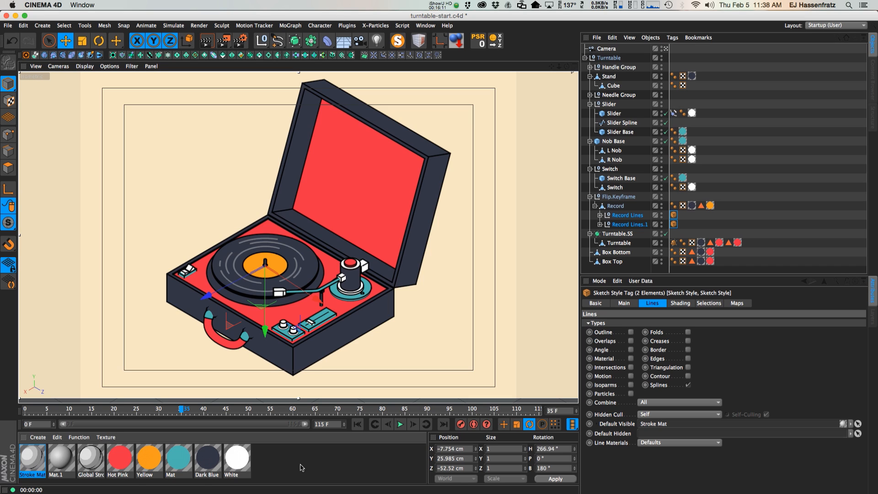
click(329, 459)
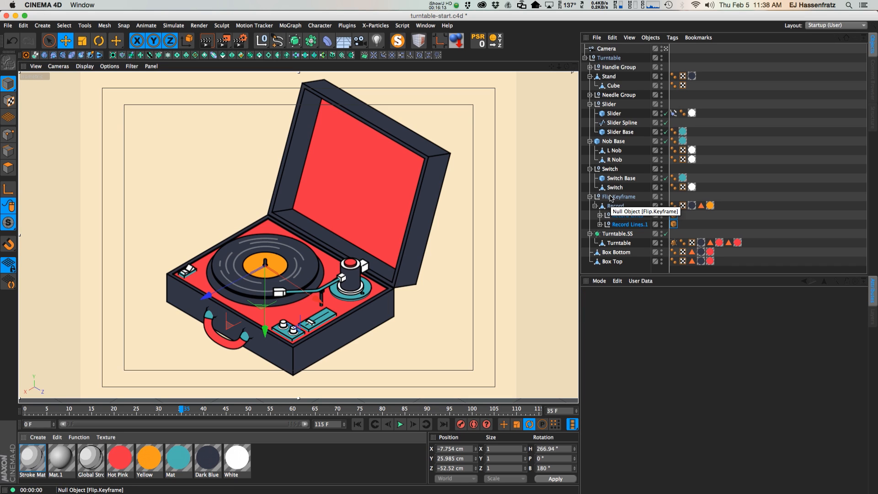
shift+click(673, 224)
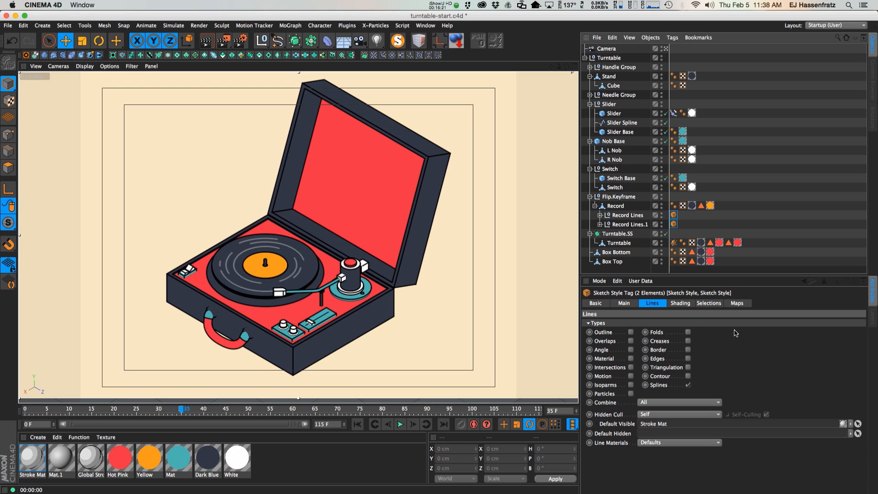
Step: Expand the Handle Group and add a Sketch Style tag to it
click(246, 338)
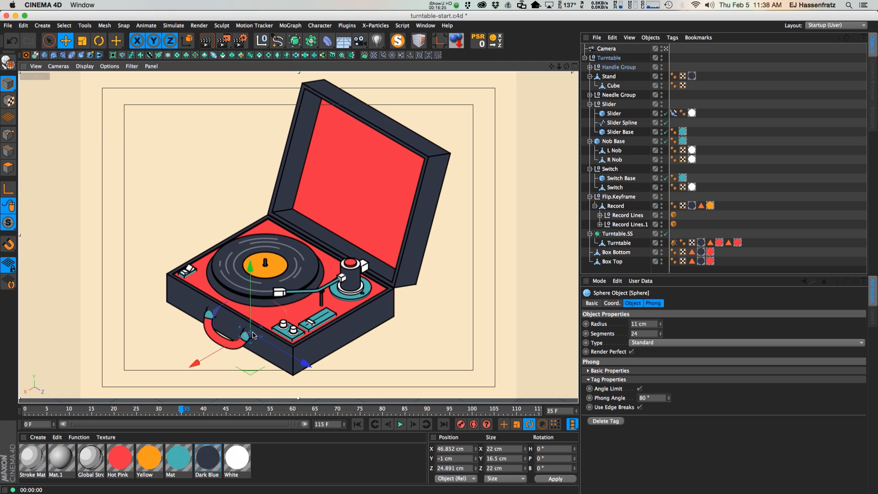
scroll(248, 341, up, 6)
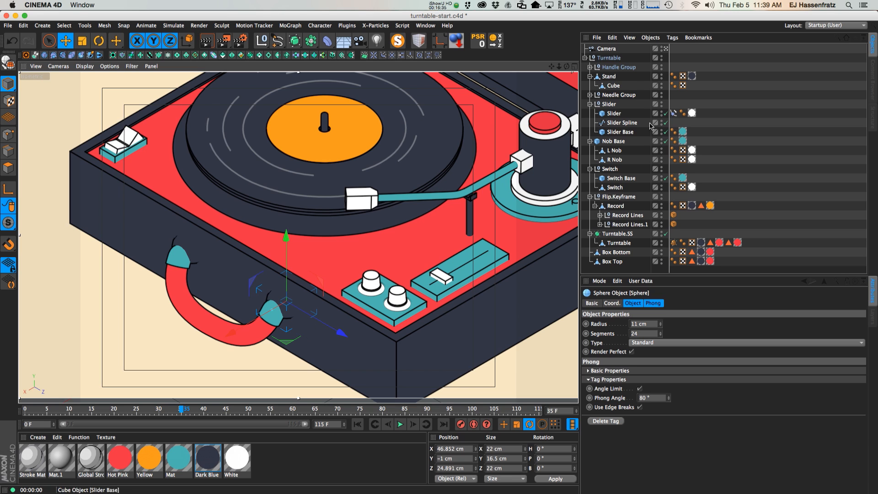
click(590, 66)
click(612, 67)
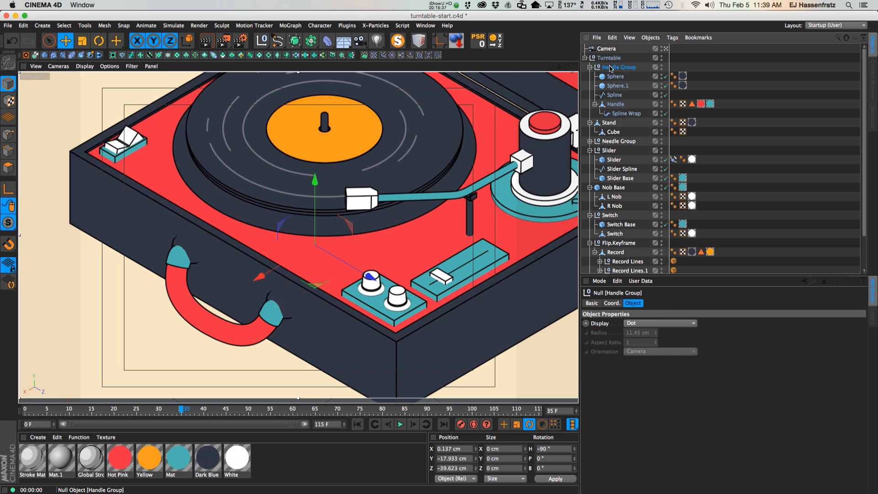
right_click(623, 68)
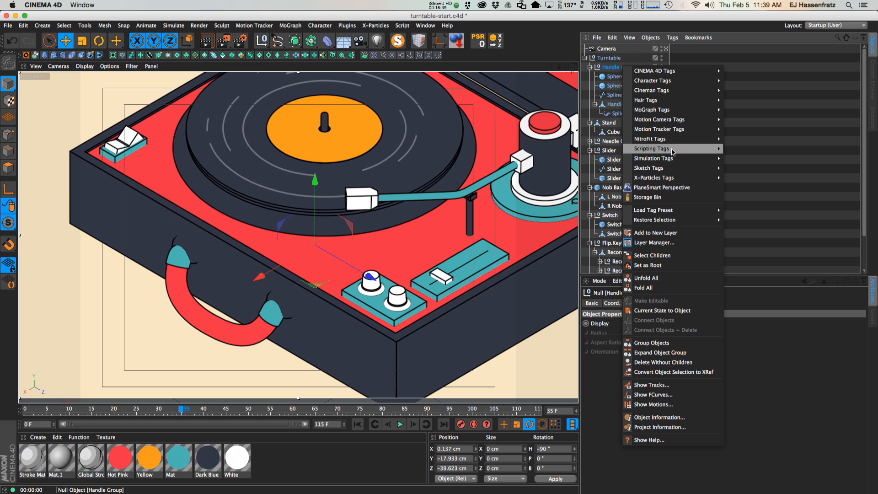
mouse_move(675, 170)
click(746, 178)
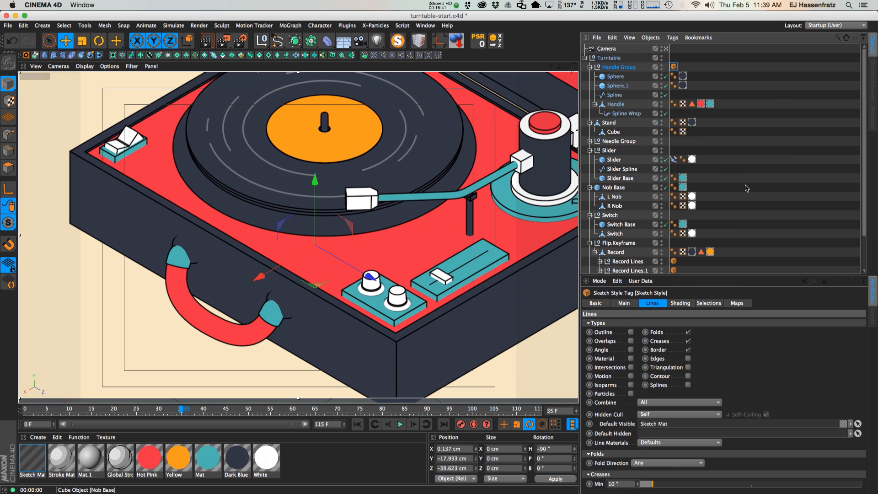
Step: Assign Global Strokes as the handle tag's Default Visible material and delete the unused Sketch Mat material
drag(728, 277, 728, 239)
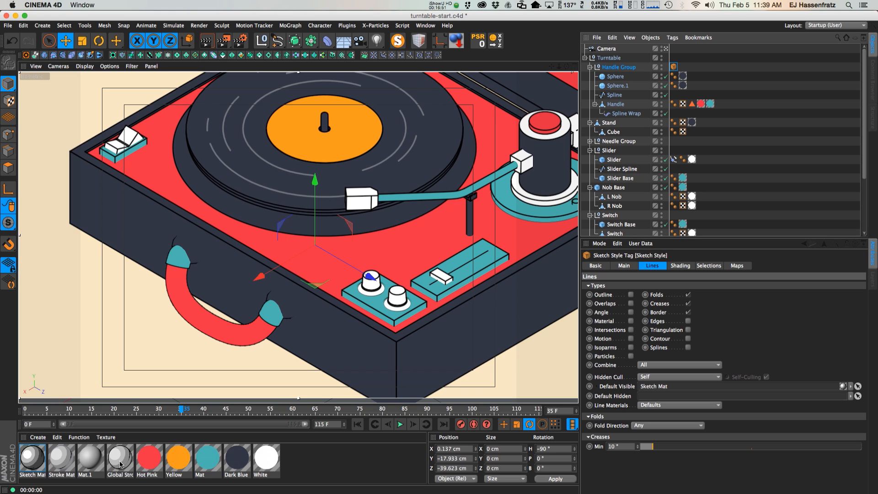
mouse_move(122, 463)
mouse_down()
mouse_move(381, 450)
mouse_move(706, 390)
mouse_up()
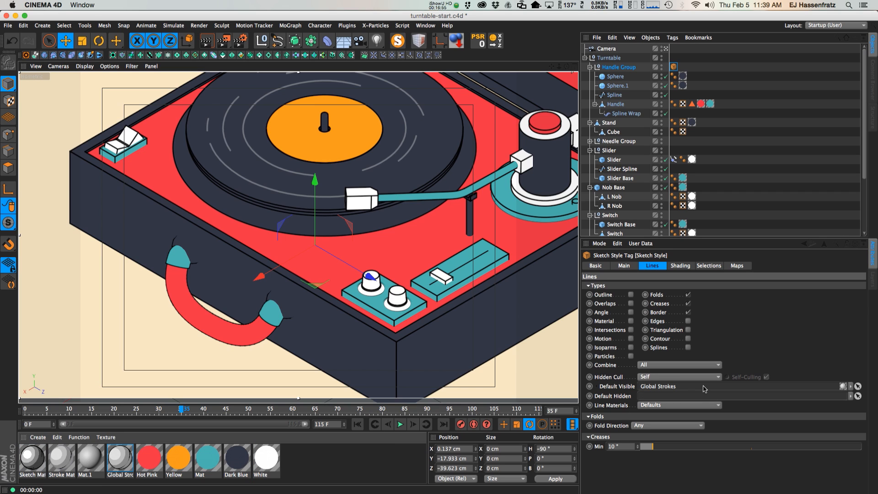
click(25, 460)
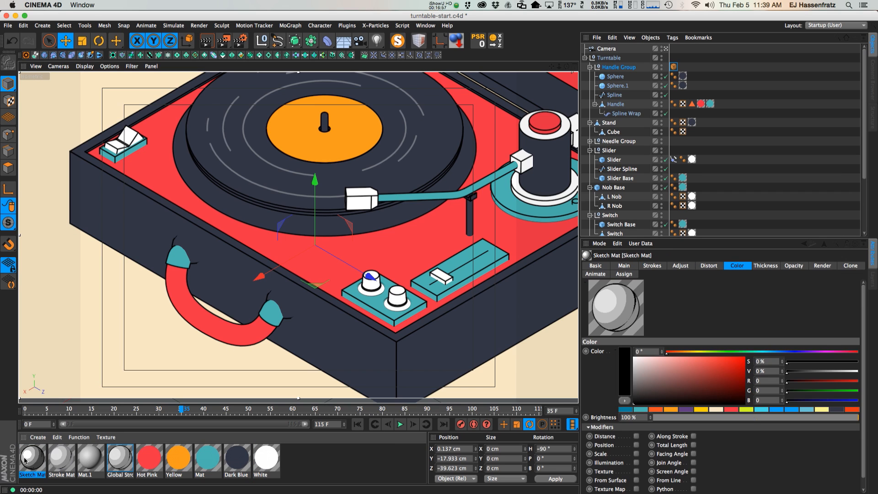
key(Delete)
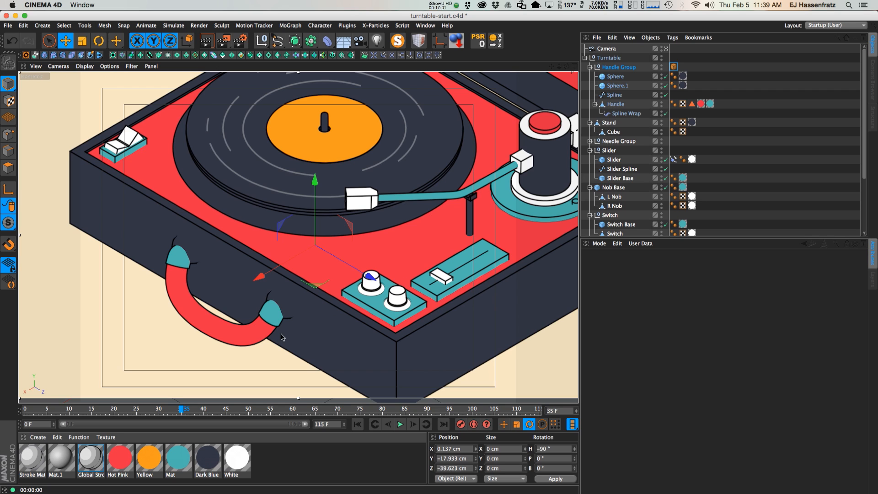
Step: In the Handle Group's Sketch Style tag, disable Folds and Border and enable Outline and Intersections, leaving Overlaps off
click(674, 67)
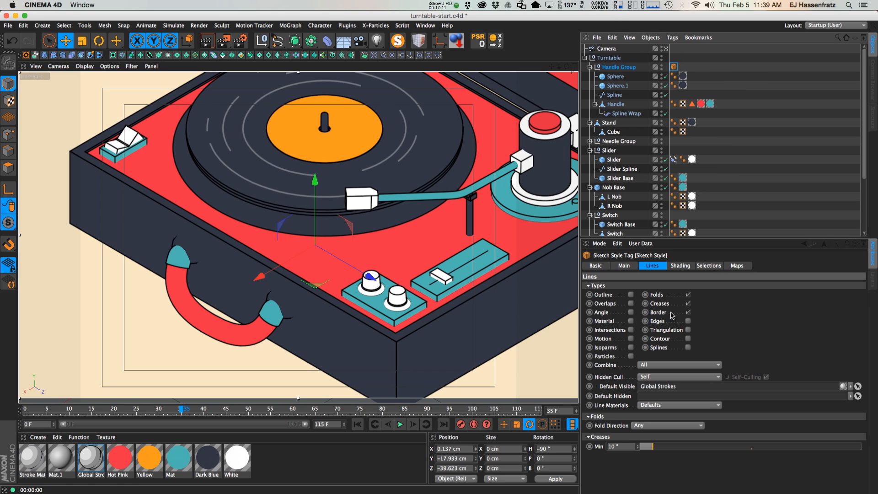
click(689, 295)
click(688, 313)
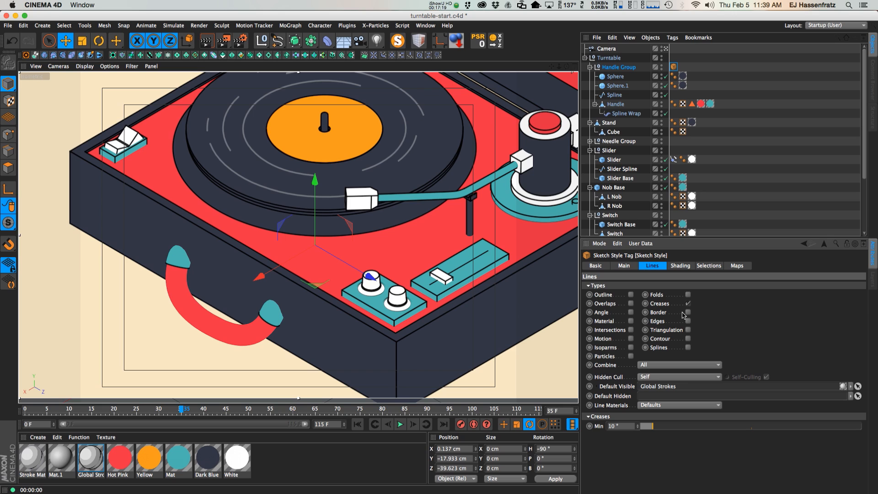
click(631, 295)
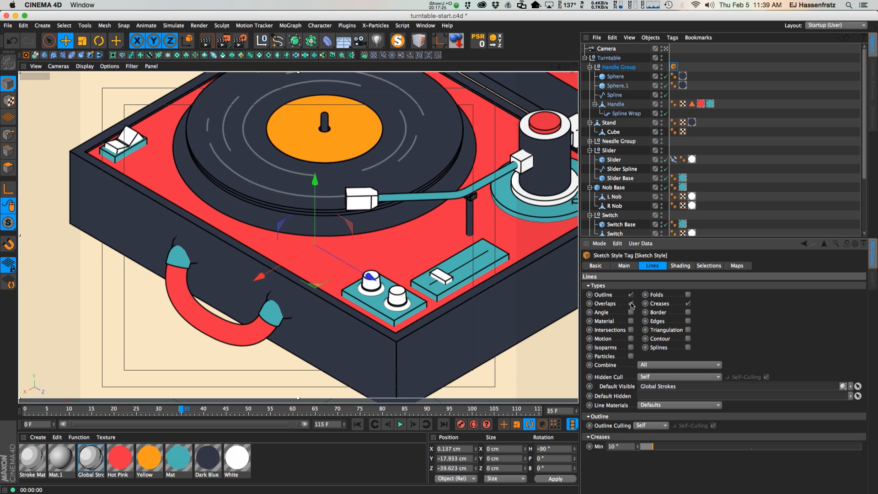
click(631, 330)
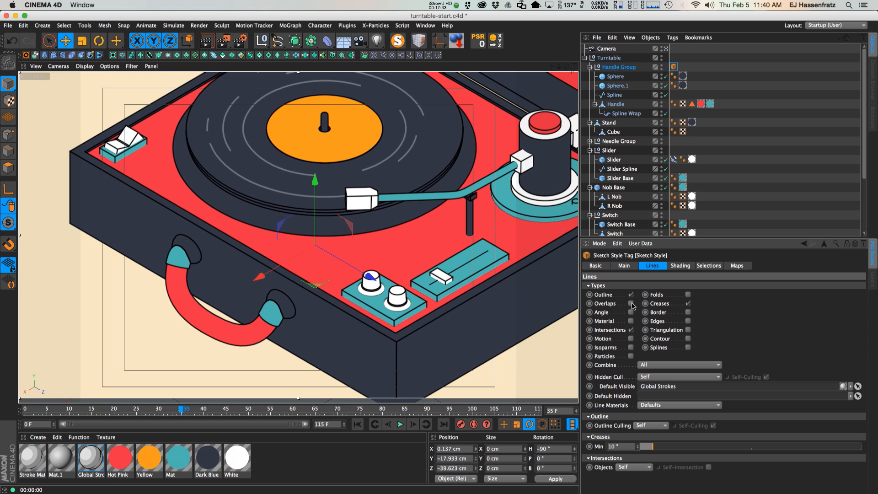
click(613, 331)
Step: Review the global Sketch and Toon line types, and compare the handle's lines with Creases turned off and on
click(240, 40)
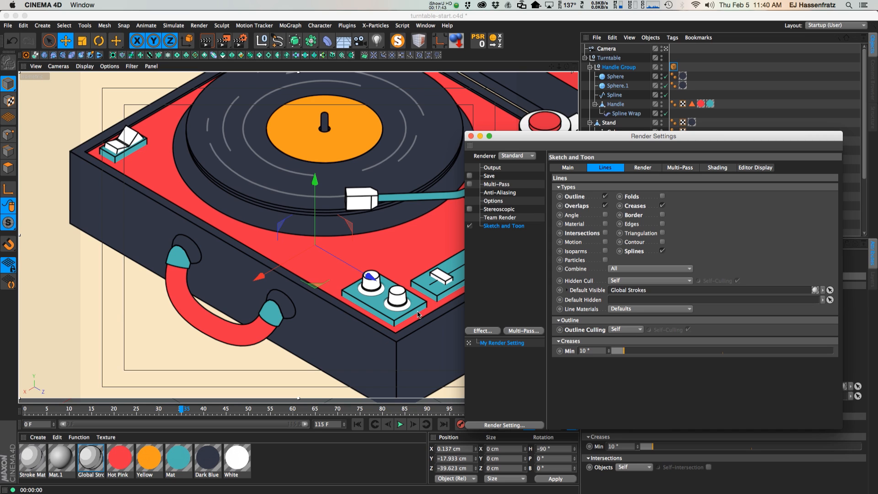
click(472, 138)
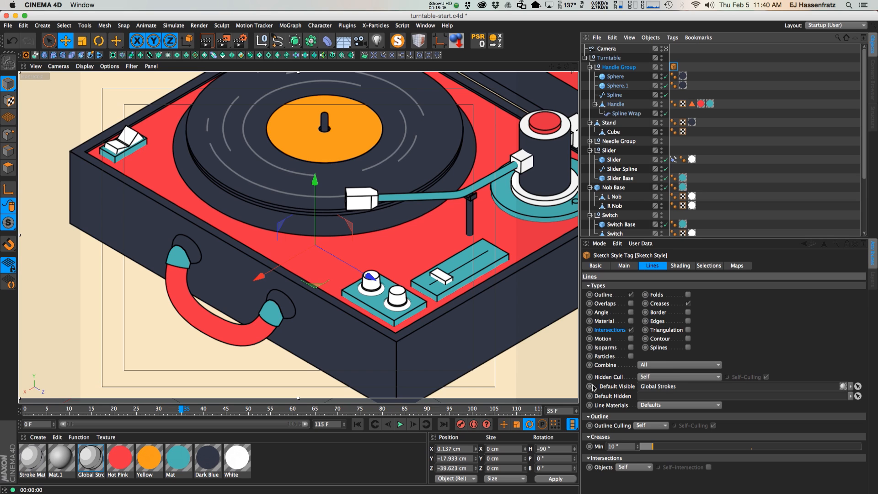
click(687, 303)
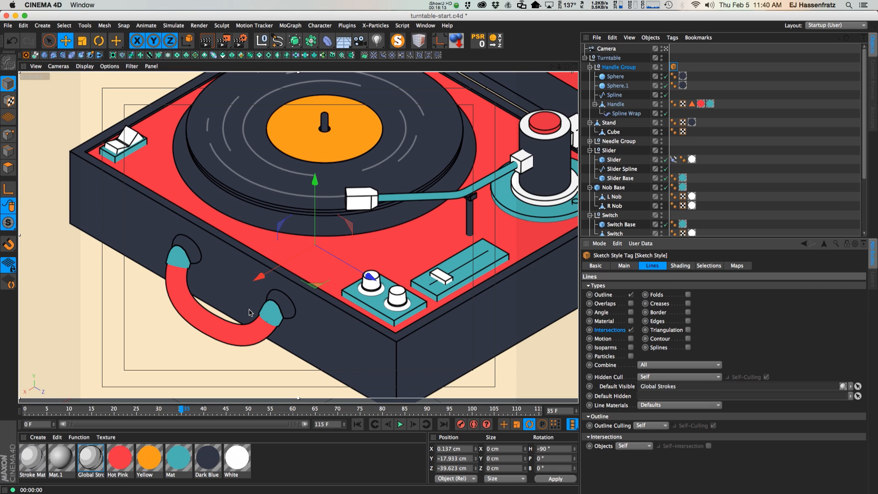
click(688, 304)
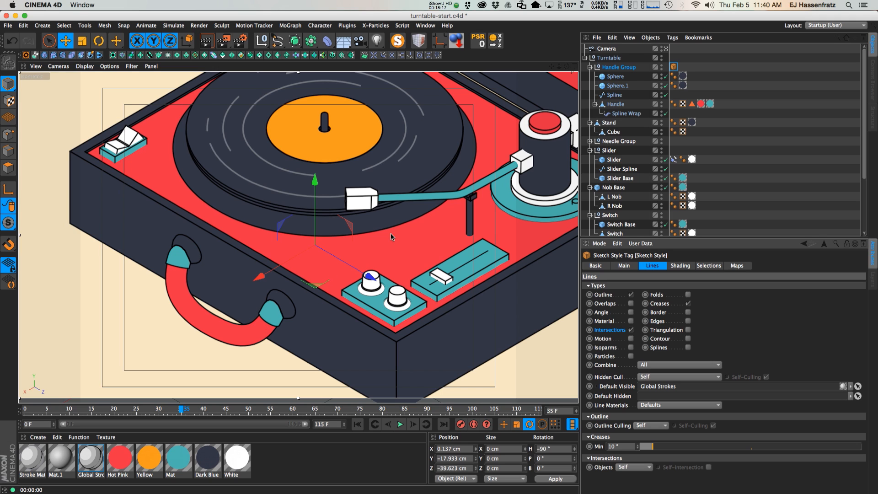
Step: Reframe the view on the whole turntable and check the Intersections option in the global Sketch and Toon settings
scroll(421, 205, down, 5)
alt+middle_drag(426, 207, 338, 258)
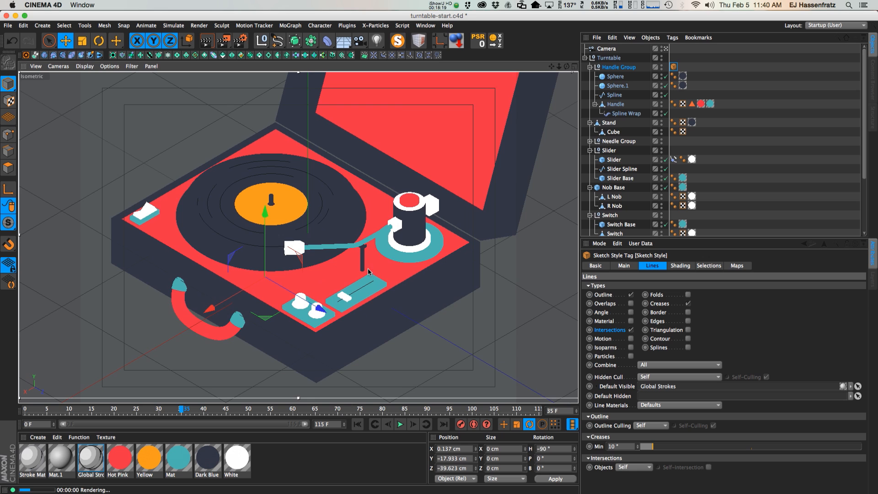
alt+drag(397, 231, 384, 236)
alt+middle_drag(384, 236, 345, 234)
scroll(366, 224, down, 2)
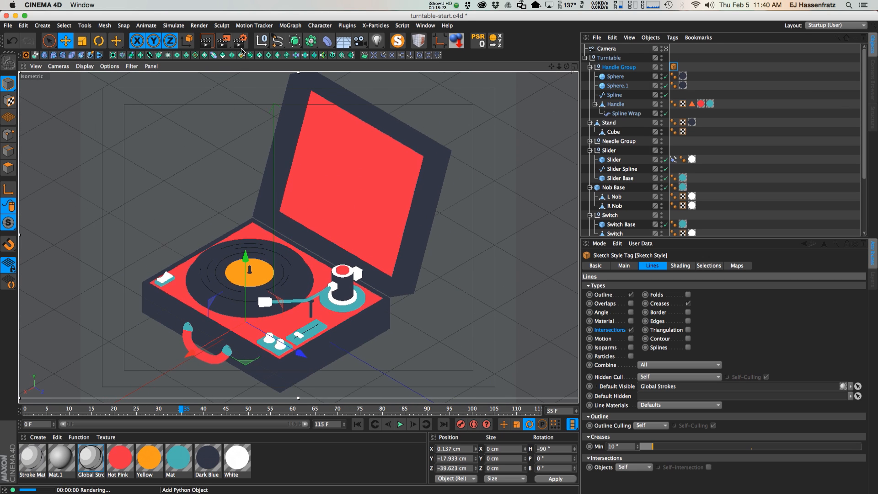
click(241, 42)
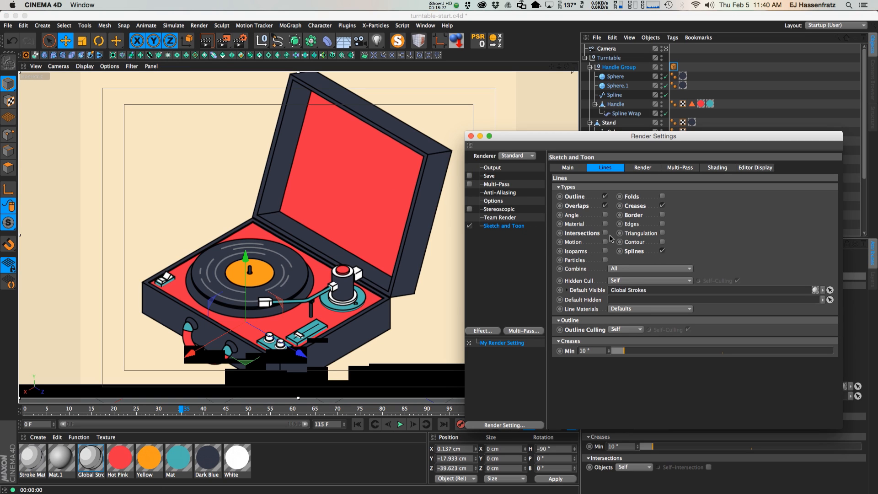
click(471, 136)
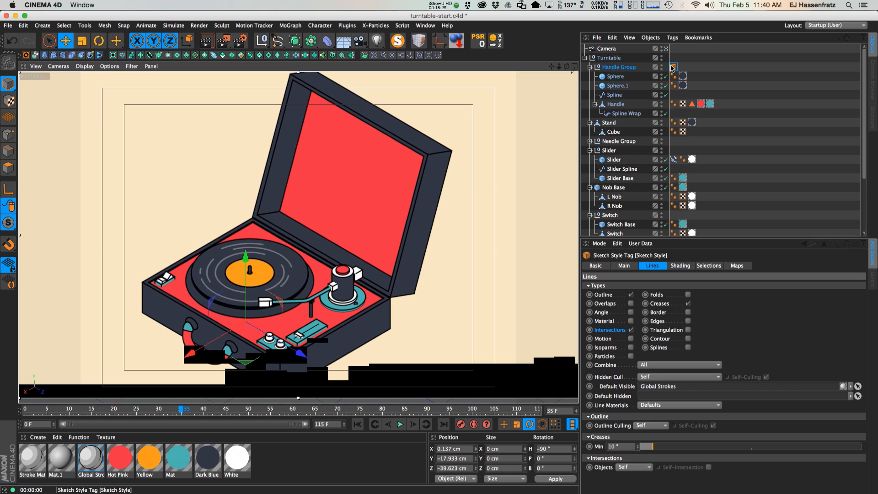
Step: Collapse the Handle Group and inspect the line types of the Record Lines Sketch Style tag
click(590, 67)
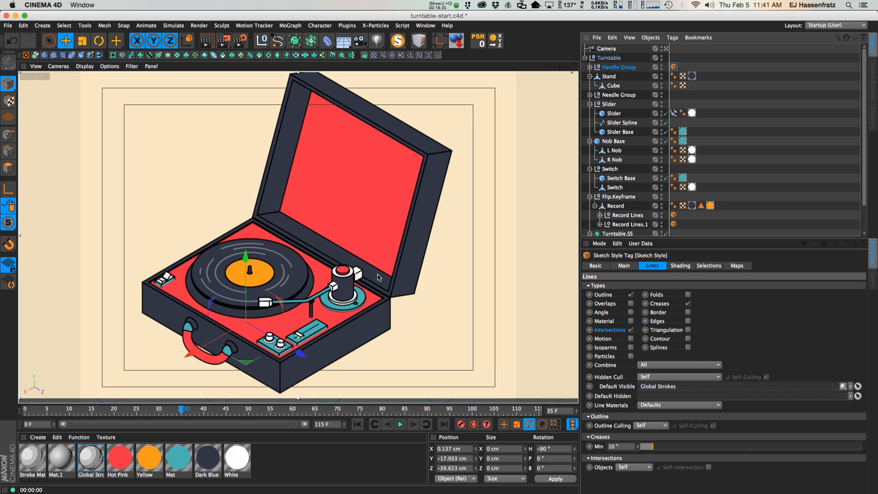
click(797, 146)
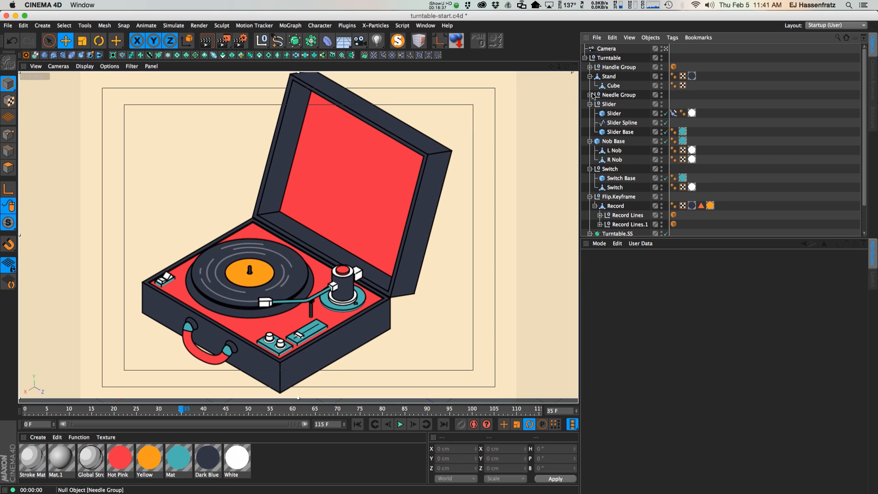
click(673, 215)
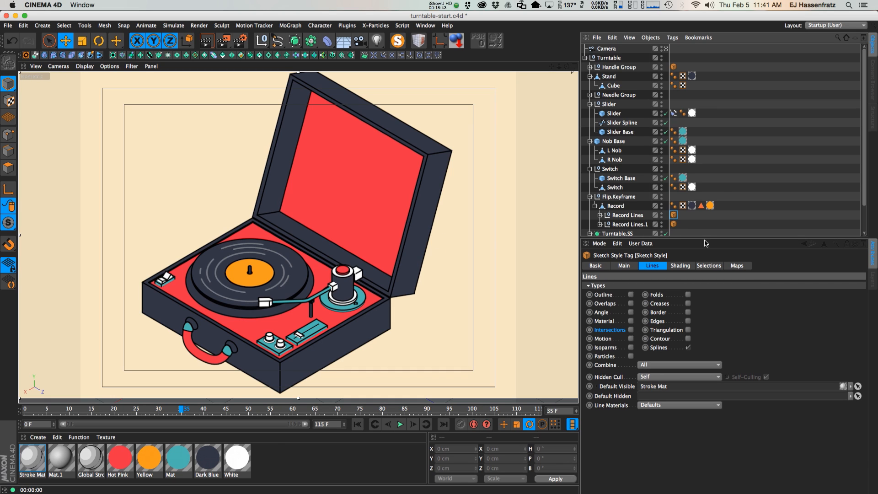
Step: Inspect both Record Lines Sketch Style tags together, and play the animation to preview the line render at frame 95
shift+click(674, 223)
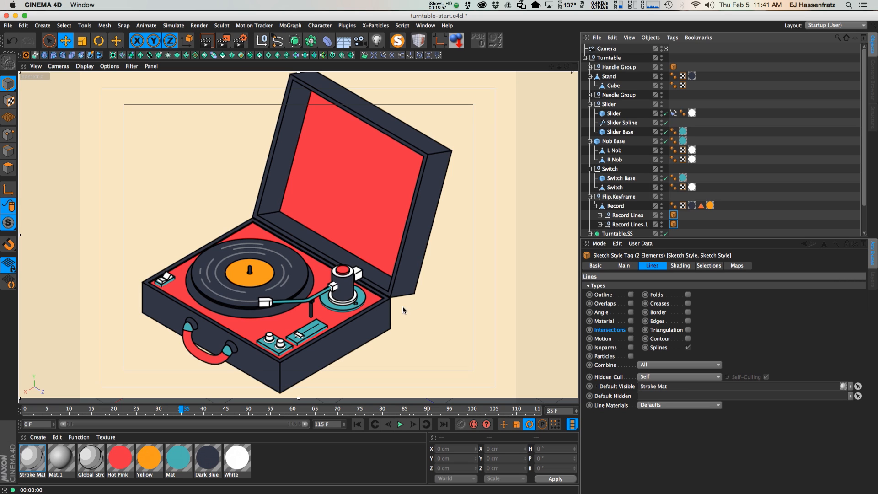
alt+drag(412, 261, 408, 275)
key(super+r)
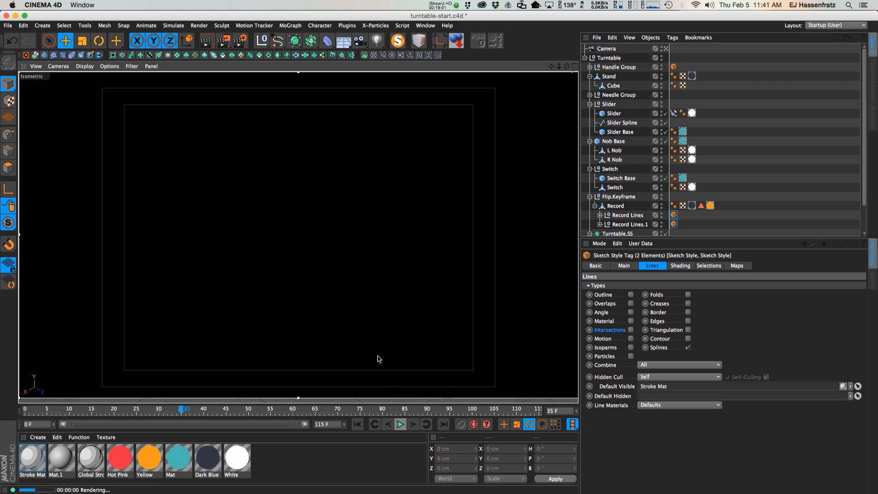
click(398, 424)
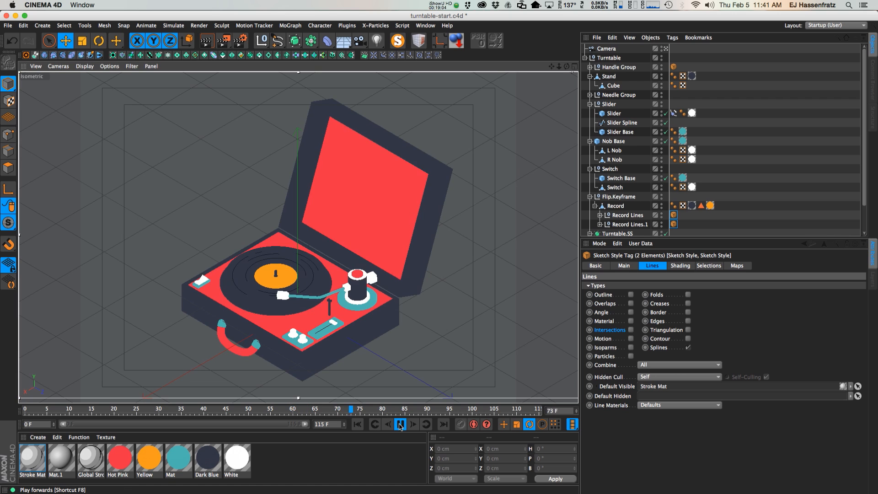
click(399, 424)
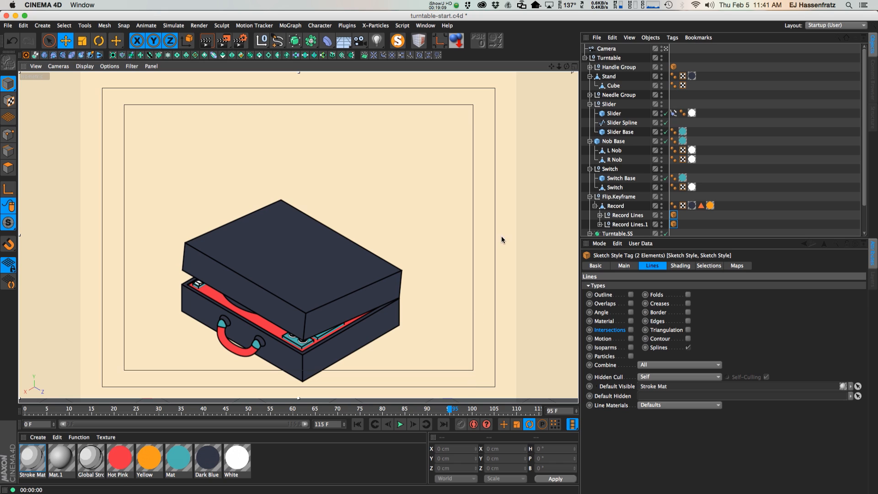
Step: Select the camera, play the animation on, and preview the rendered turntable closed at frame 2 and open at frame 43
click(610, 48)
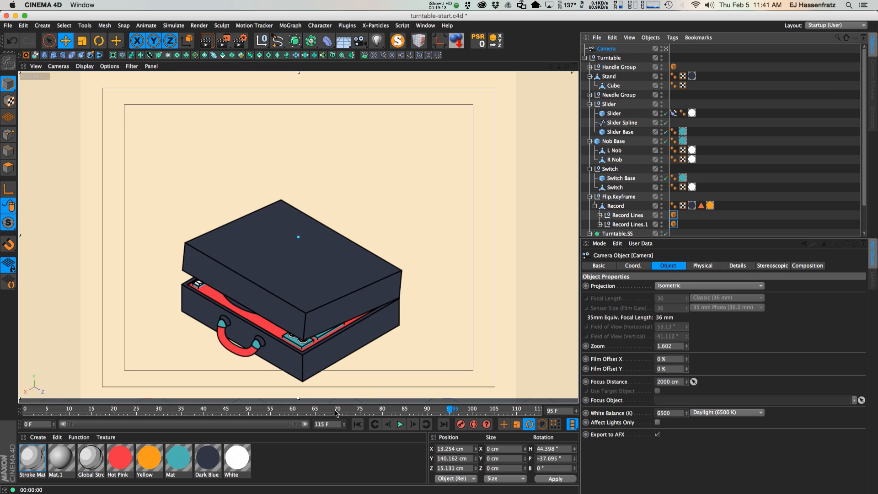
click(397, 424)
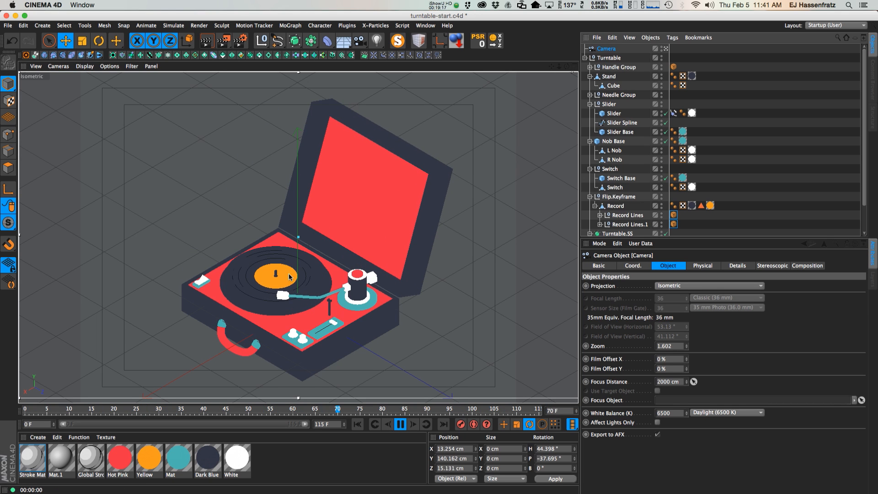
key(ctrl+r)
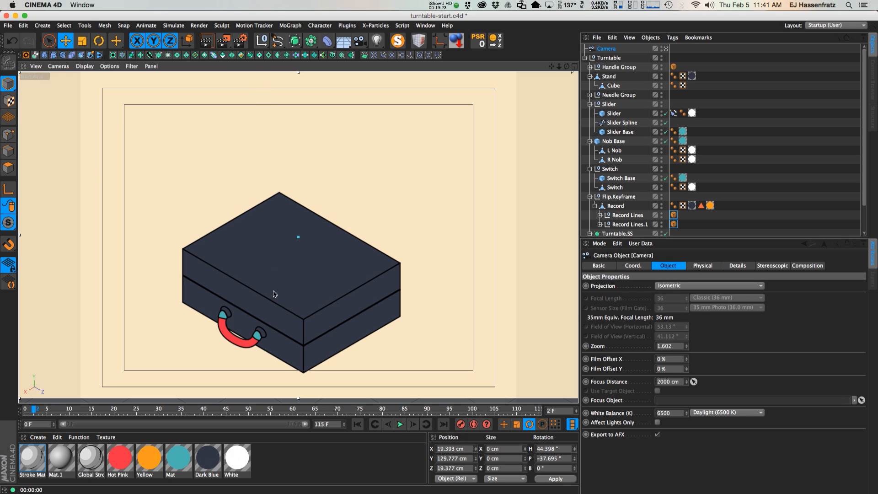
click(218, 414)
key(ctrl+r)
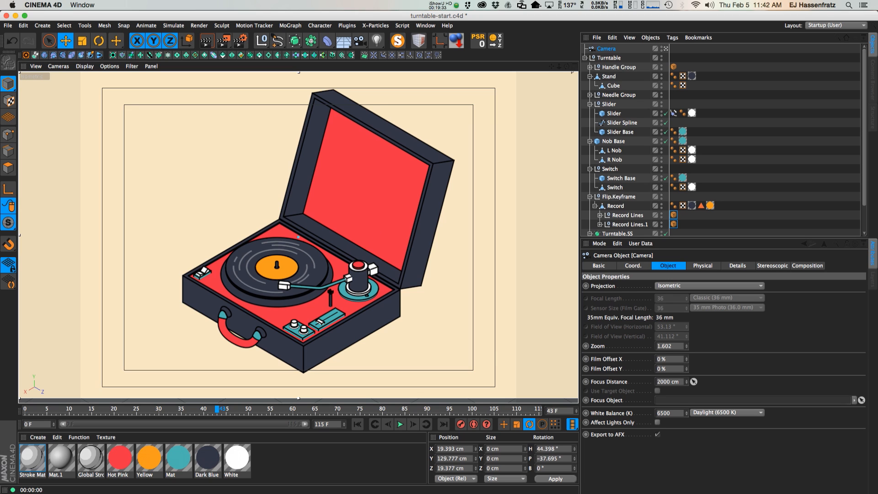
Step: Switch to Photoshop and compare the line art on Layer 1 with the turntable-base colours by toggling each layer's visibility
key(super+Tab)
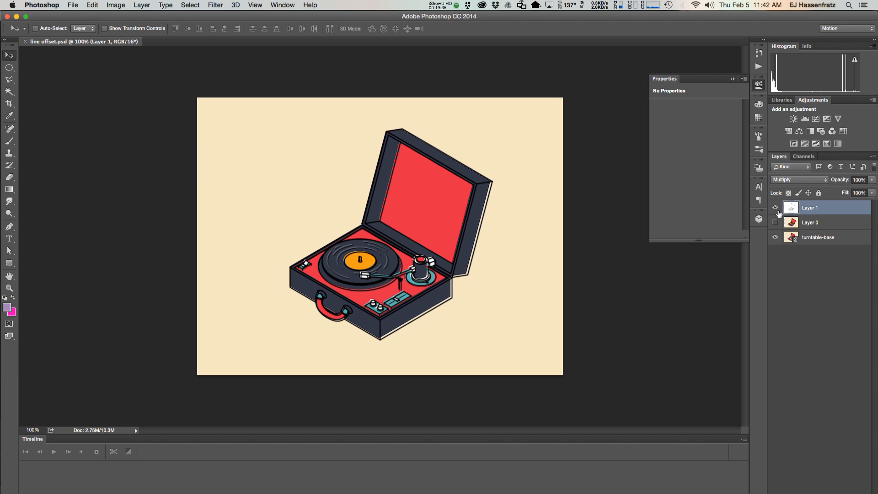
click(775, 237)
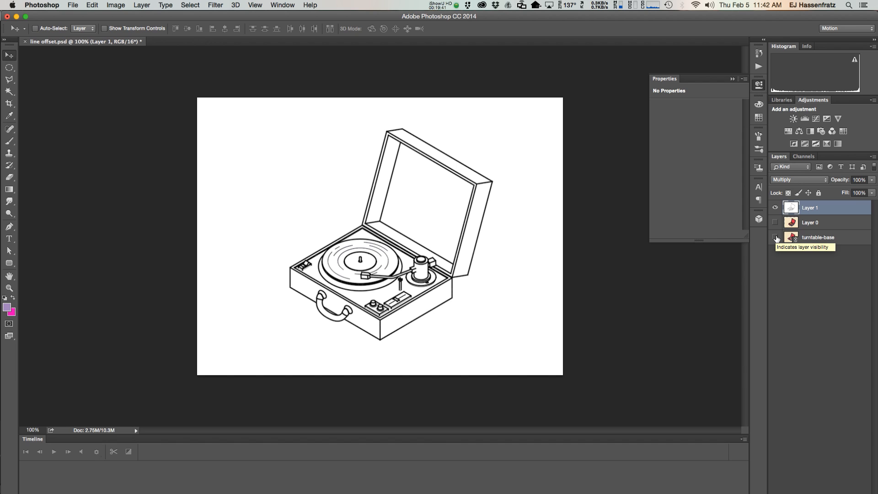
click(775, 237)
click(775, 208)
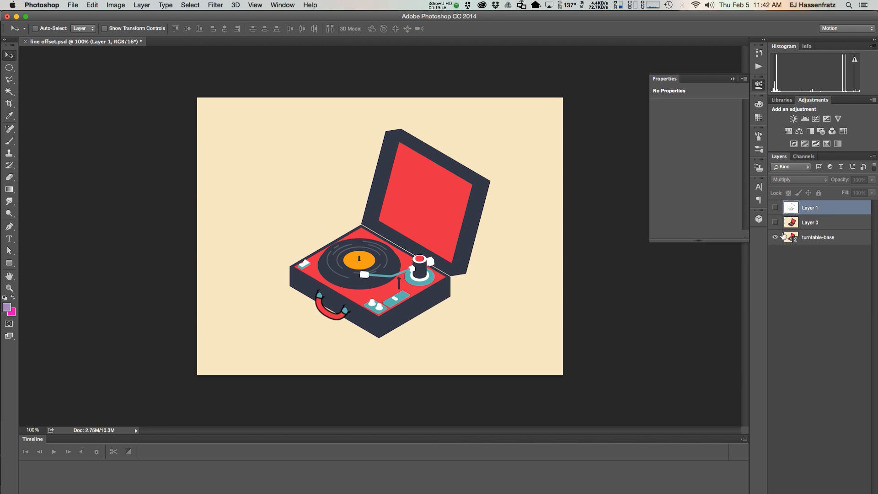
click(776, 207)
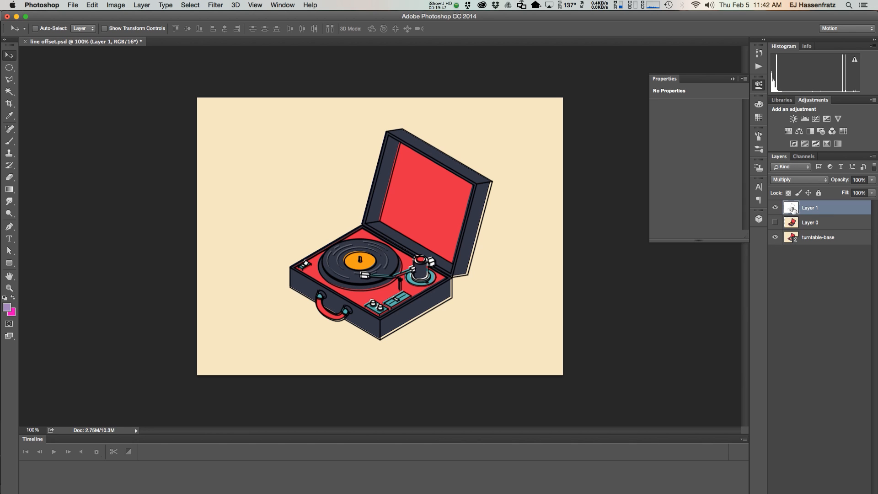
Step: Shift the multiplied line art on Layer 1 so it sits slightly offset from the flat-coloured base
mouse_move(432, 237)
mouse_down()
mouse_move(427, 243)
mouse_move(424, 233)
mouse_move(432, 245)
mouse_up()
key(Left)
key(Up)
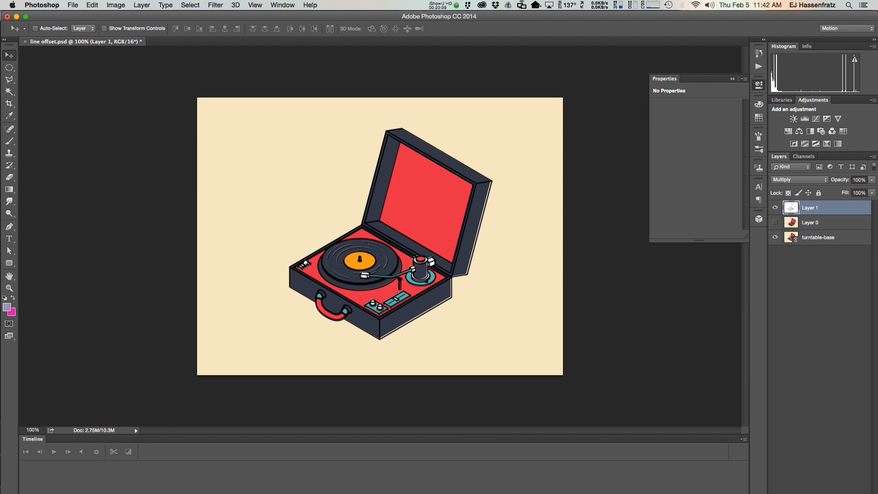
Step: Switch back to Cinema 4D and add a Post Effects pass to the render settings' multi-pass output
key(super+Tab)
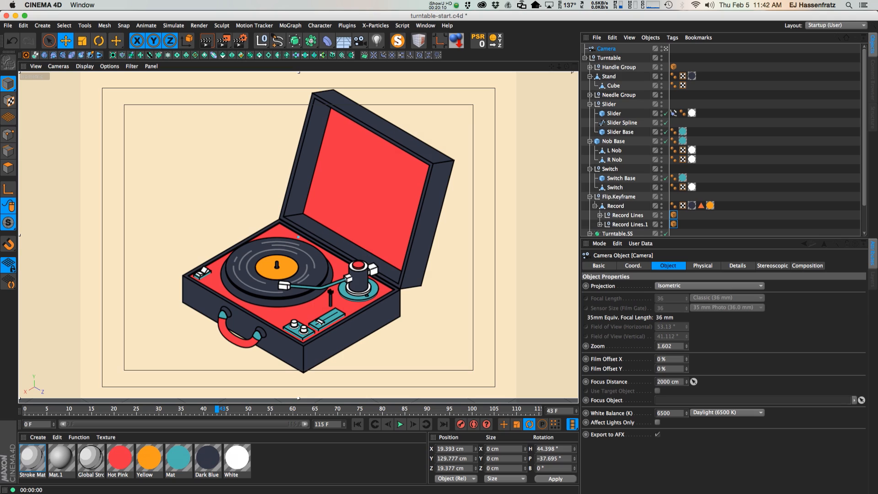
click(240, 41)
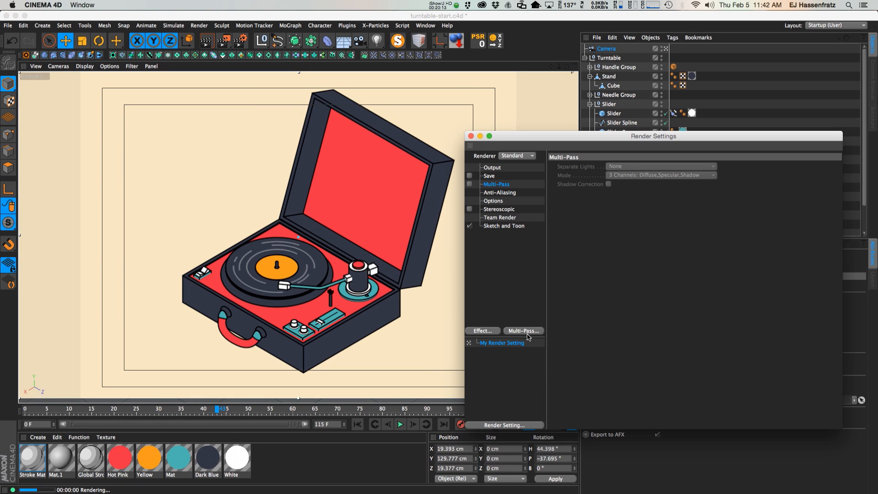
click(528, 333)
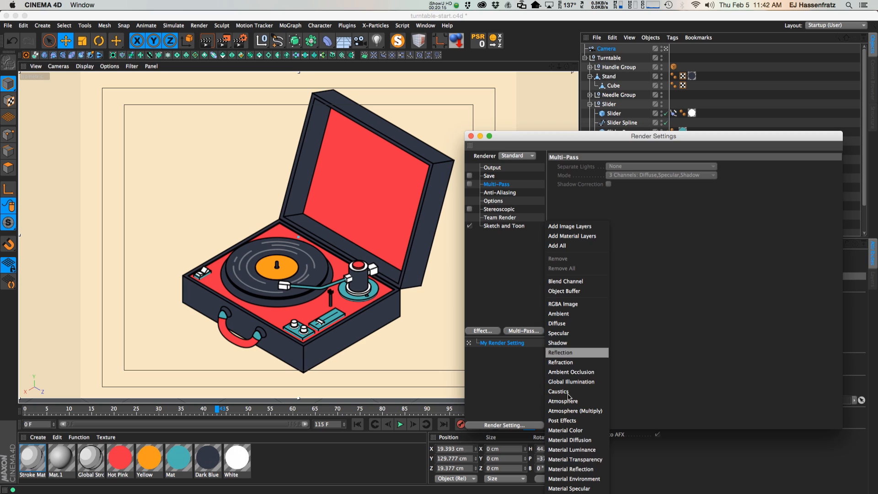
click(572, 420)
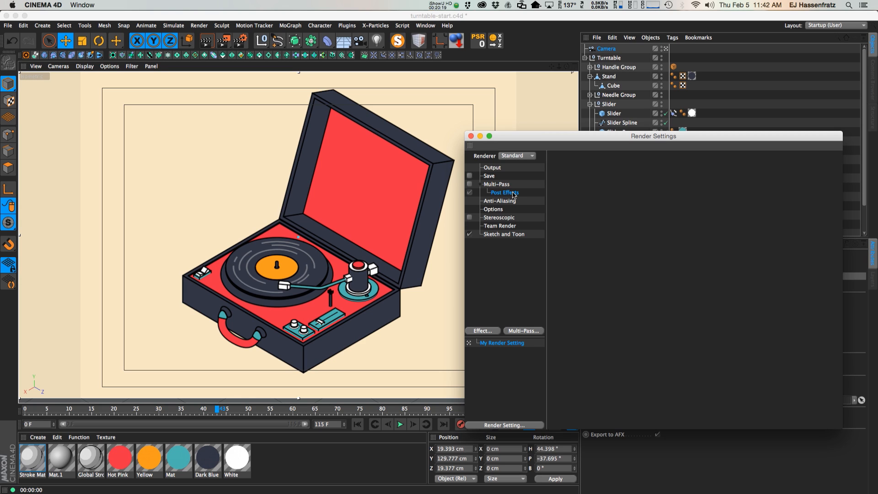
Step: Try the Separate Alpha and Split Line Types options in Sketch and Toon's multi-pass settings
click(505, 234)
click(681, 168)
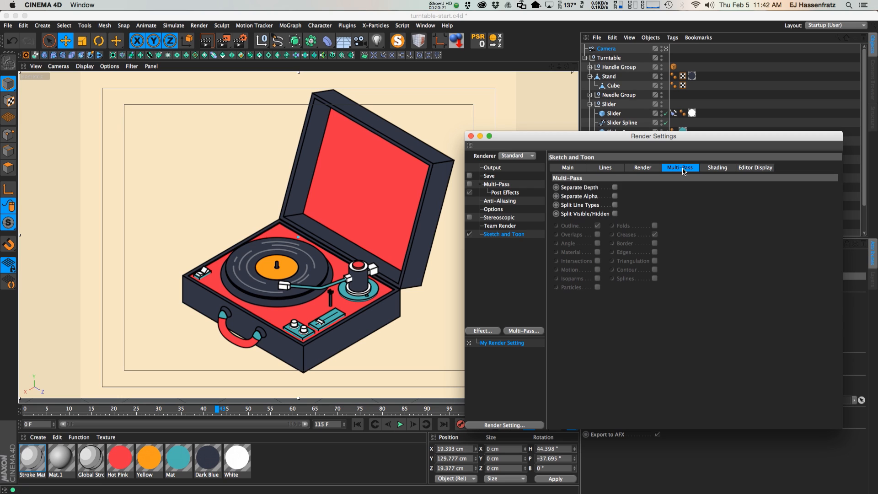
click(615, 197)
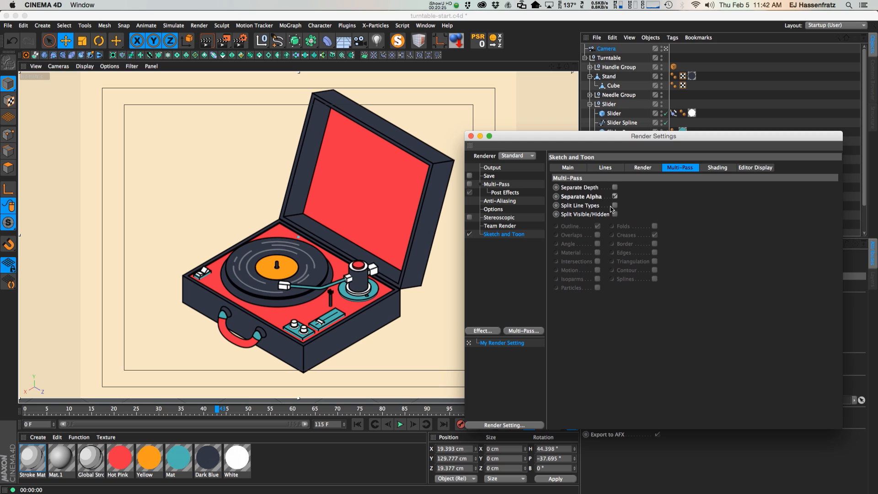
click(616, 206)
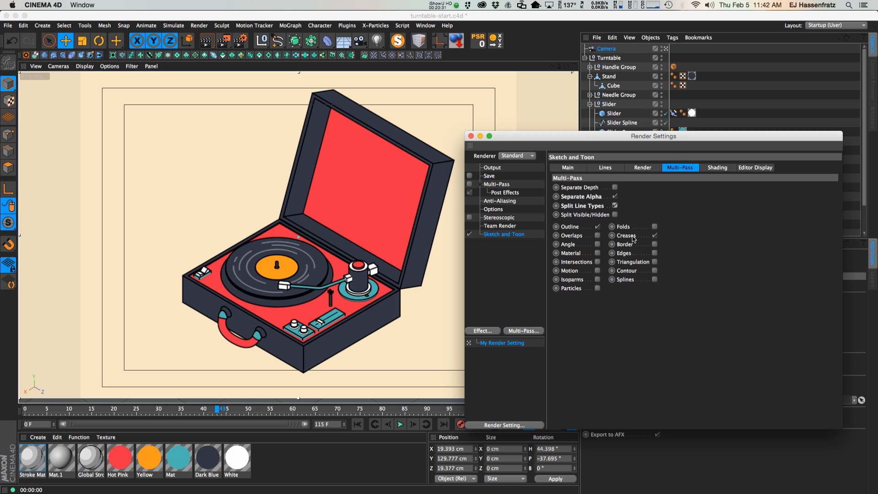
click(615, 206)
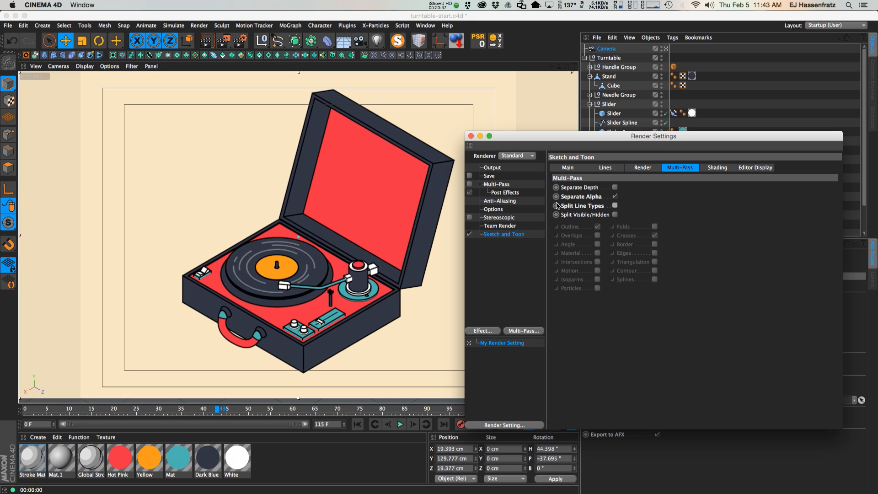
click(614, 197)
Step: Compare the turntable render with the Sketch and Toon effect disabled and re-enabled, leaving Multi-Pass off
click(494, 185)
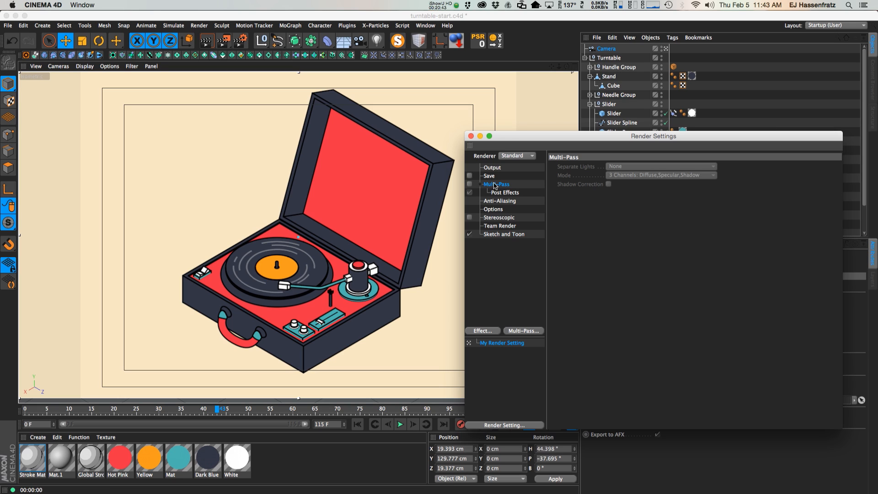
click(470, 184)
click(470, 185)
click(469, 234)
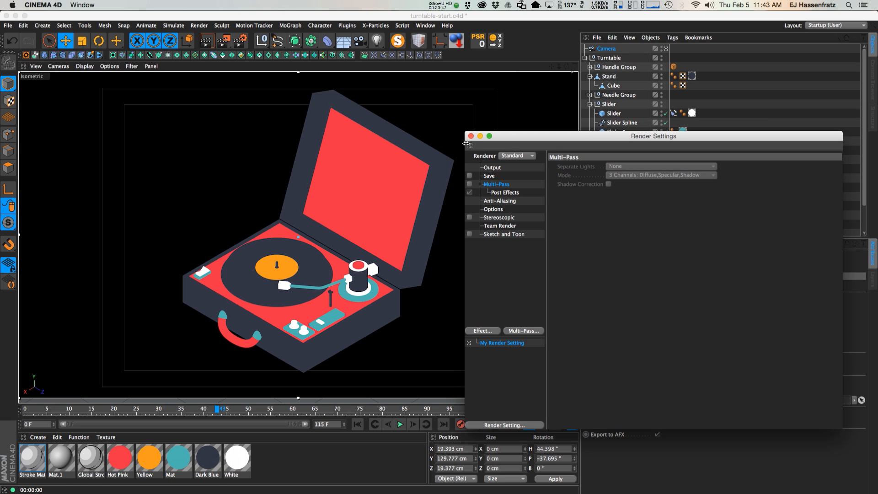
click(388, 73)
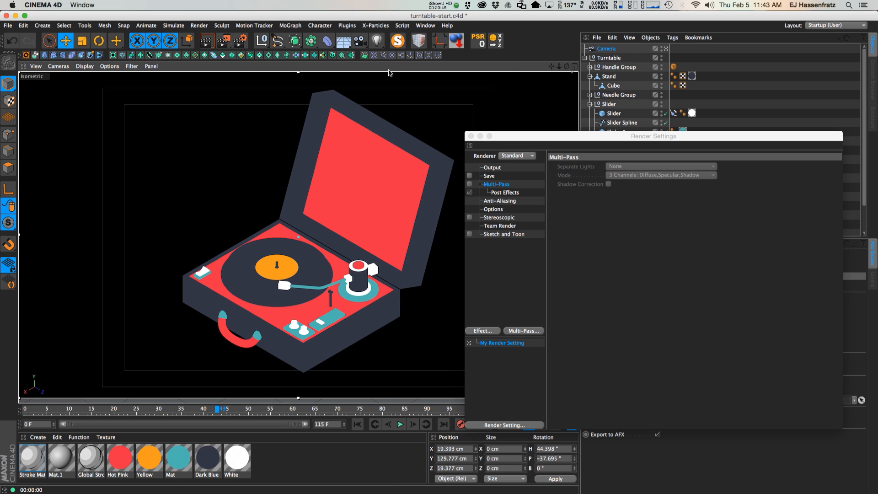
click(475, 138)
drag(476, 138, 489, 136)
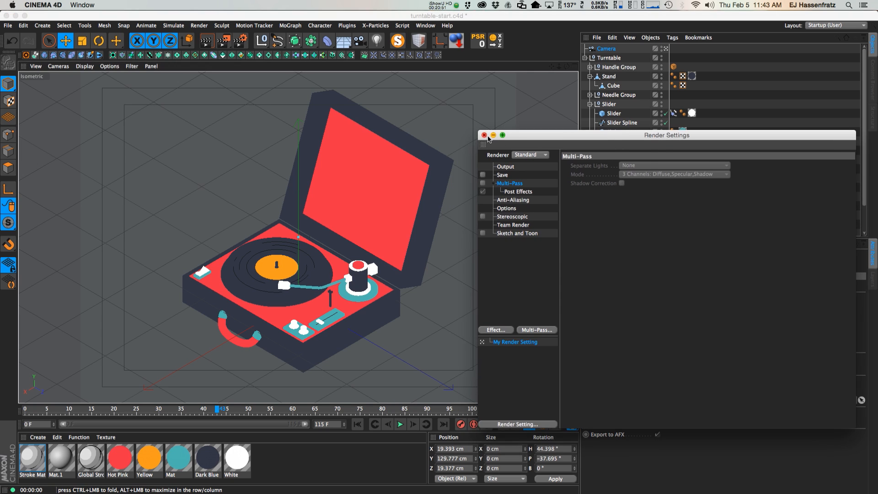
click(484, 135)
key(ctrl+r)
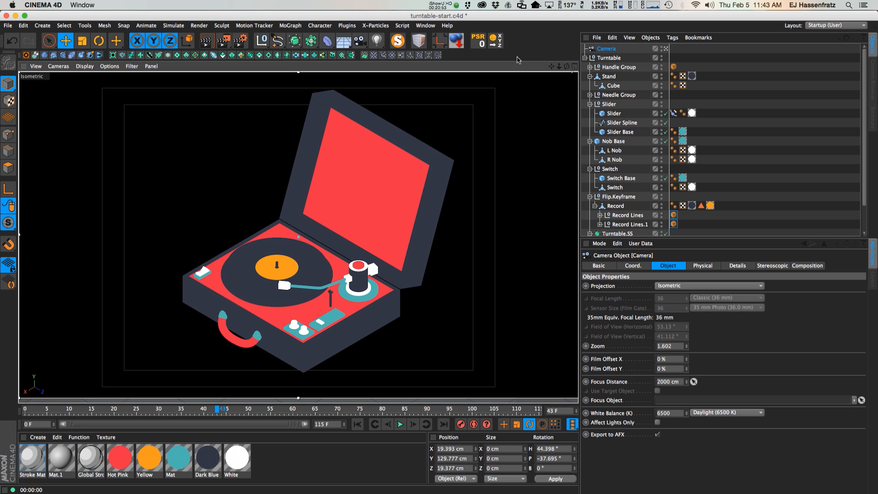
key(ctrl+b)
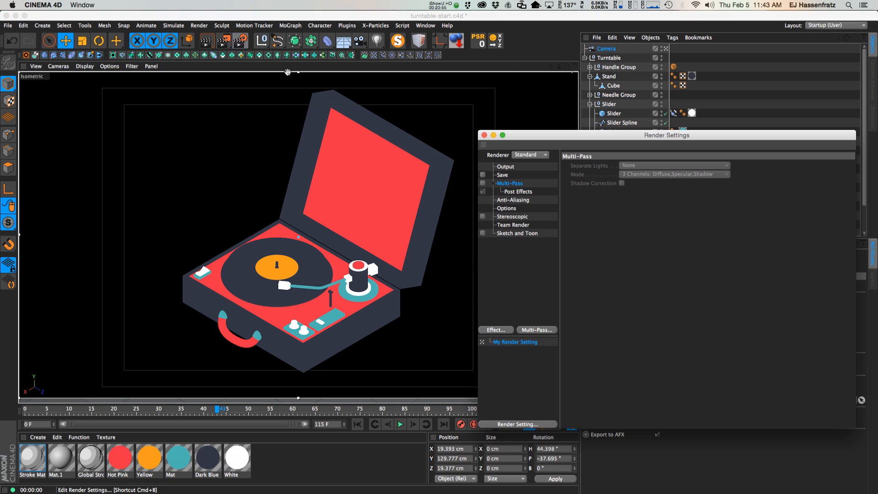
click(483, 233)
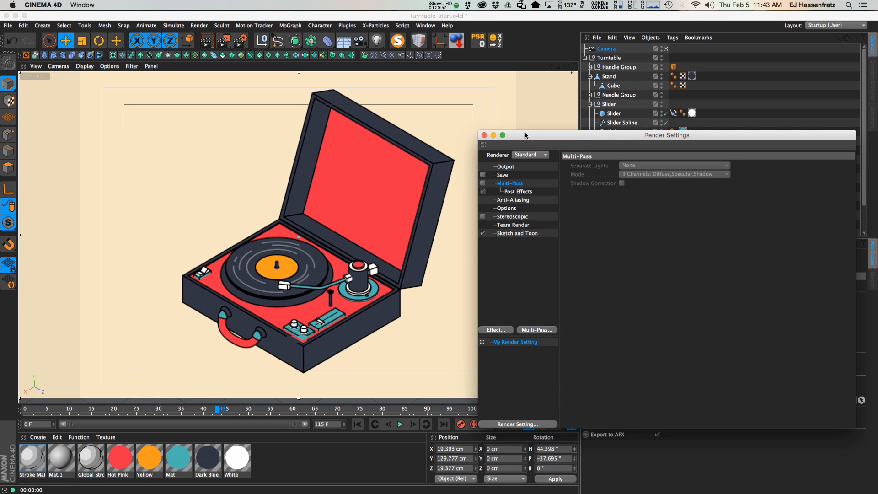
Step: Narrow the Render Settings window and reposition it beside the turntable preview
drag(528, 136, 530, 126)
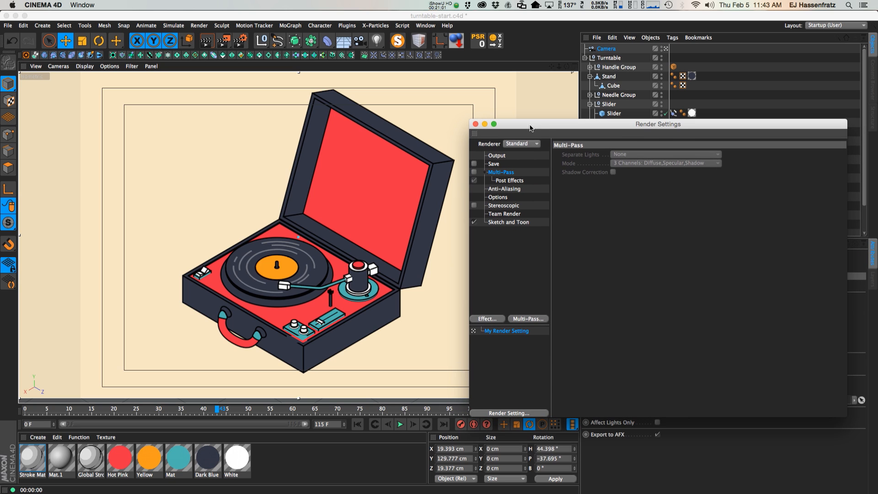
drag(471, 415, 516, 398)
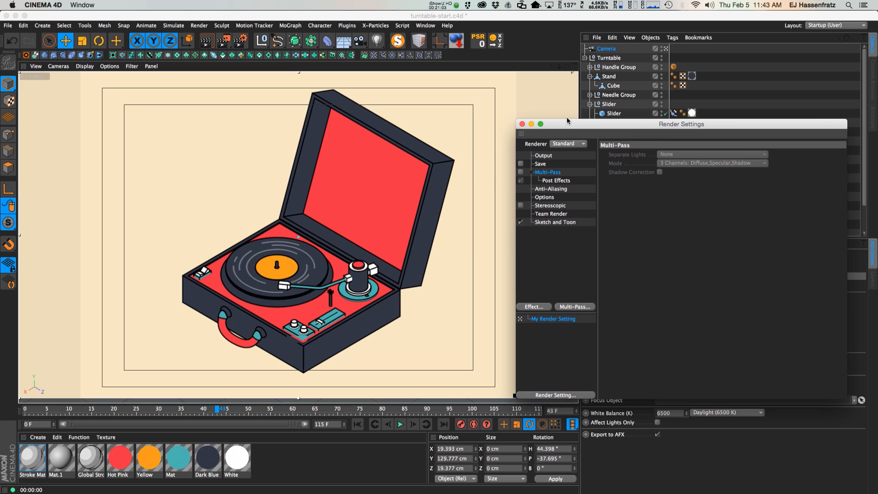
drag(575, 120, 549, 114)
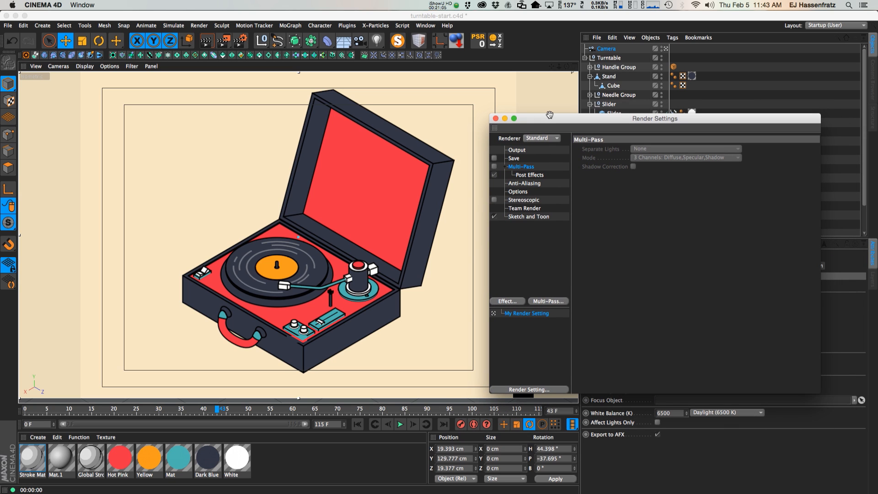